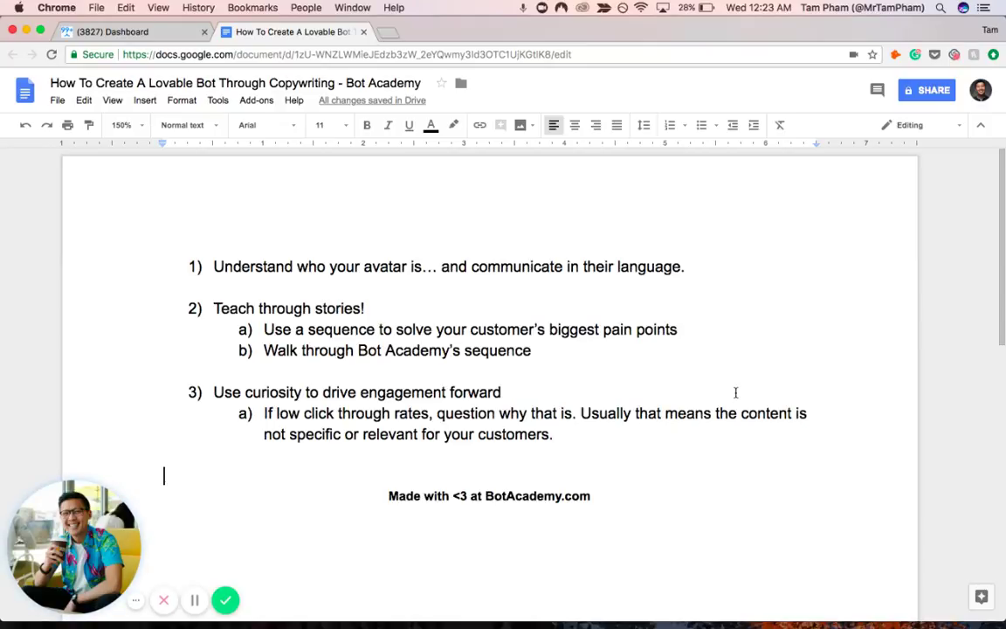
Switch to ManyChat and open the Mega Powerful Sequence from the Bot Academy automation sequences
left_click(143, 32)
left_click(94, 338)
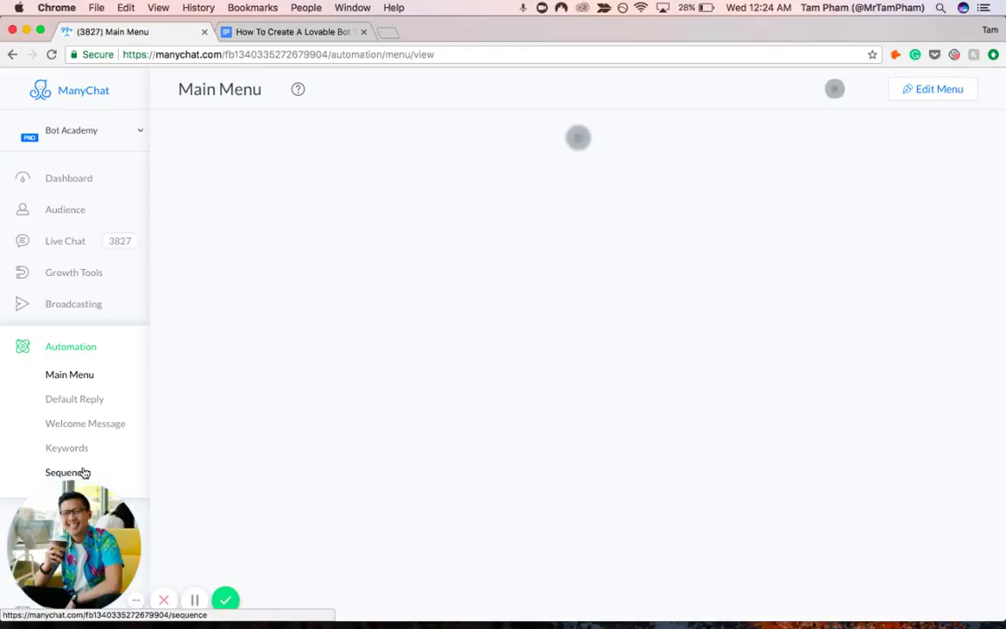
left_click(85, 472)
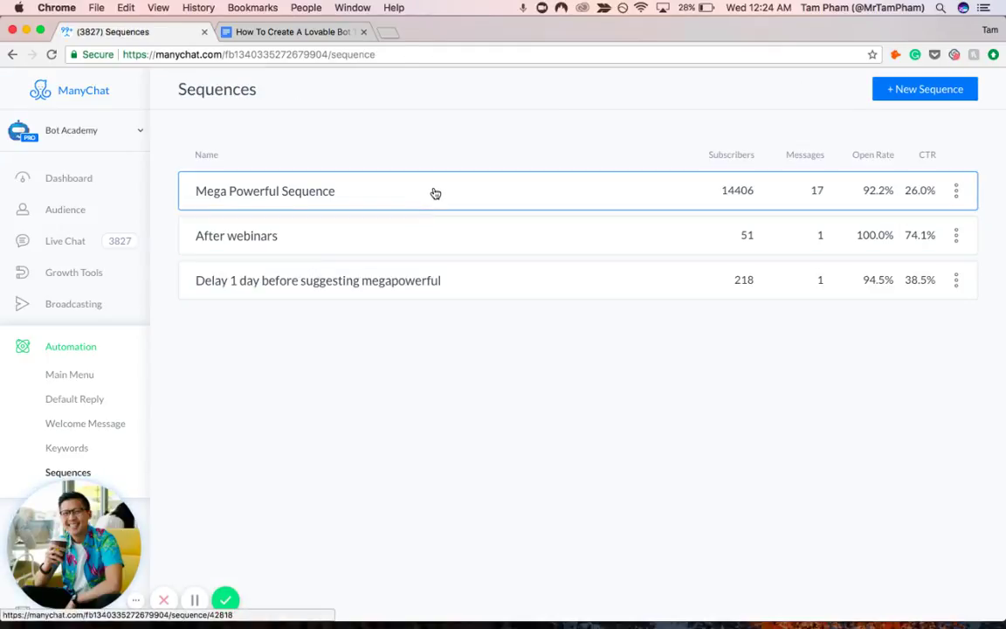
left_click(434, 192)
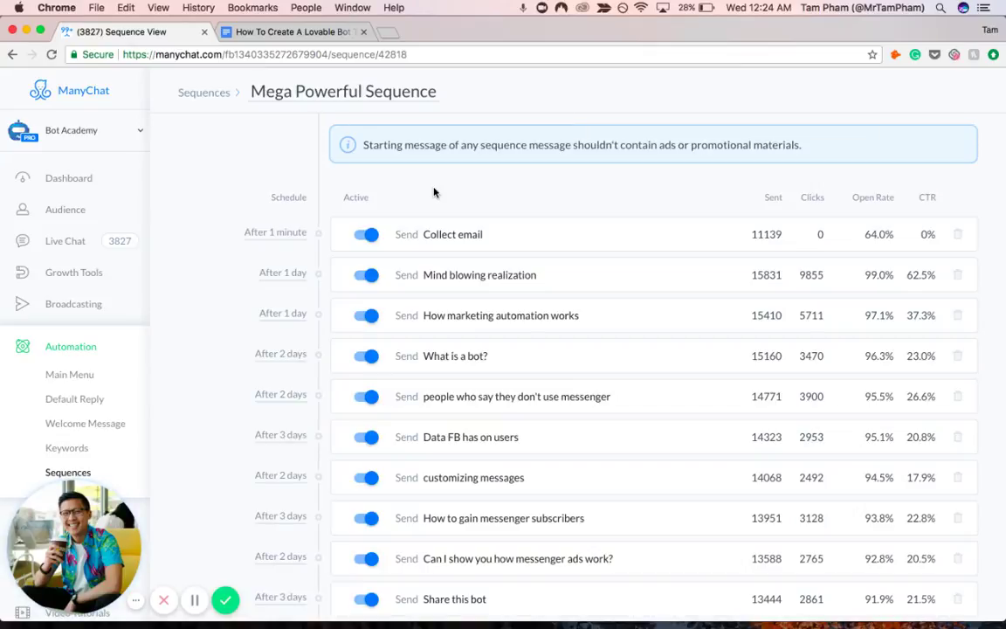
Look through the full list of messages in the Mega Powerful Sequence, from Collect email to Sequence Message 17
scroll(434, 192, "down", 2)
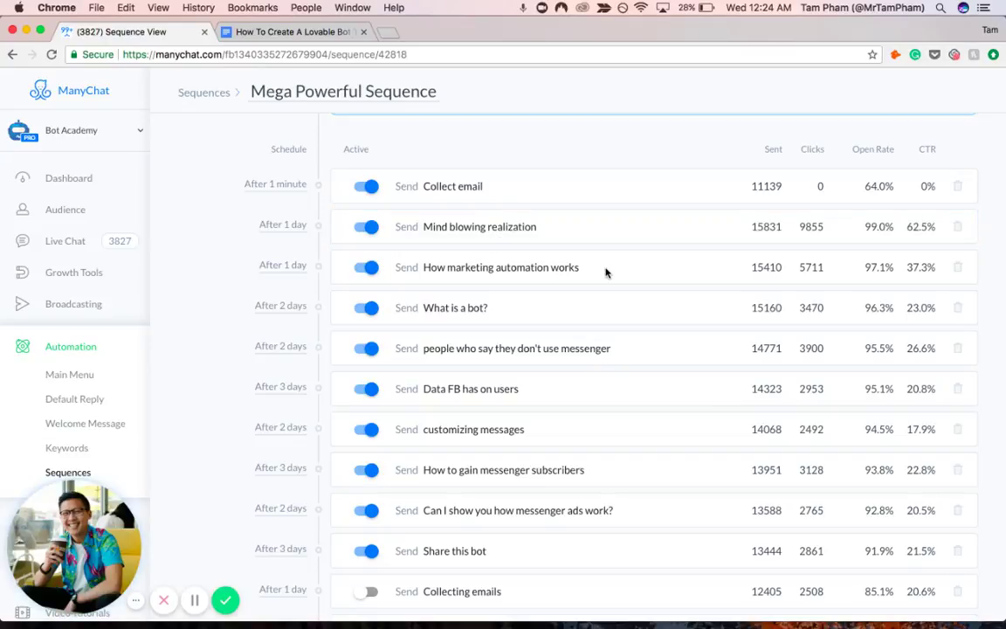
scroll(606, 273, "down", 1)
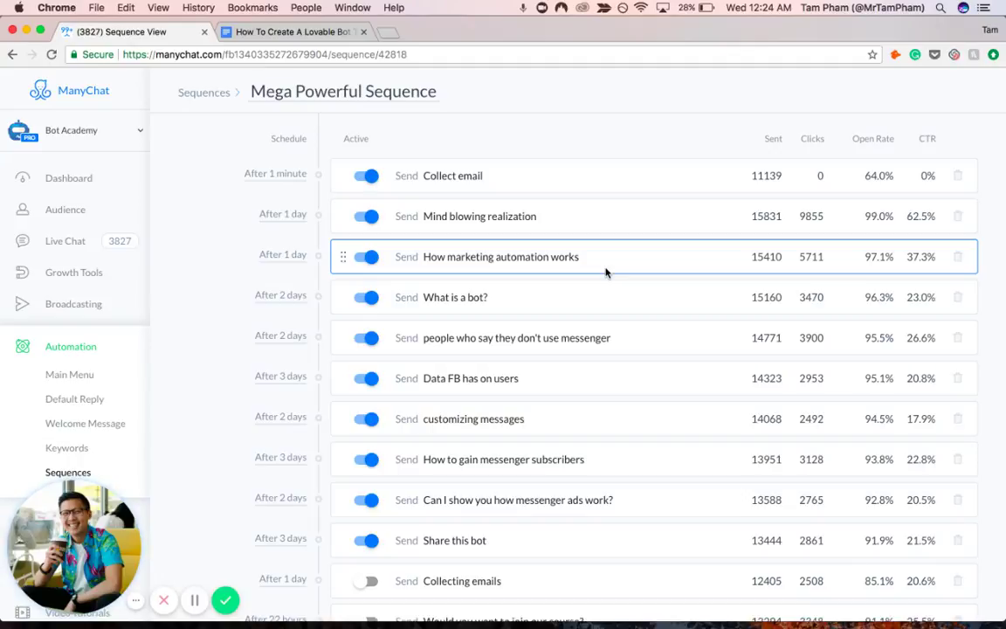
scroll(606, 274, "down", 5)
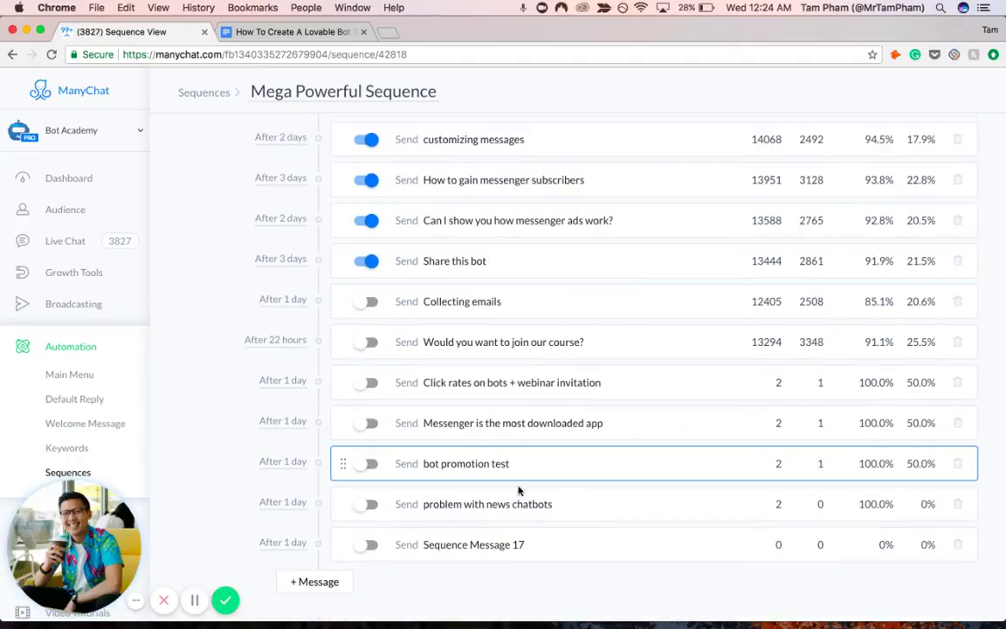
scroll(613, 381, "up", 6)
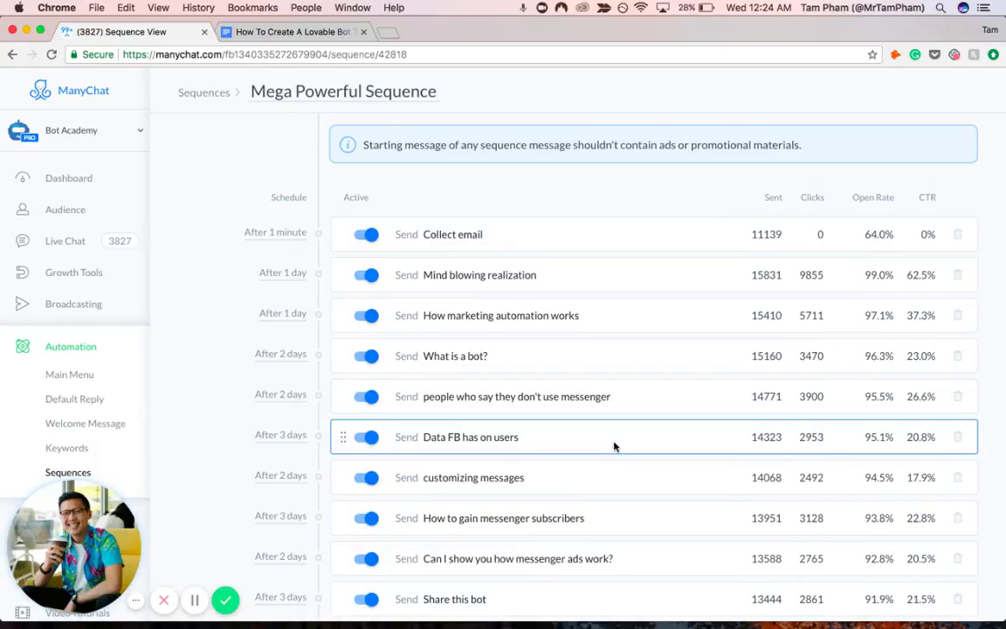
Open the Mind blowing realization message and read its attached step "Yes. Blow my Mind" to the end
left_click(535, 278)
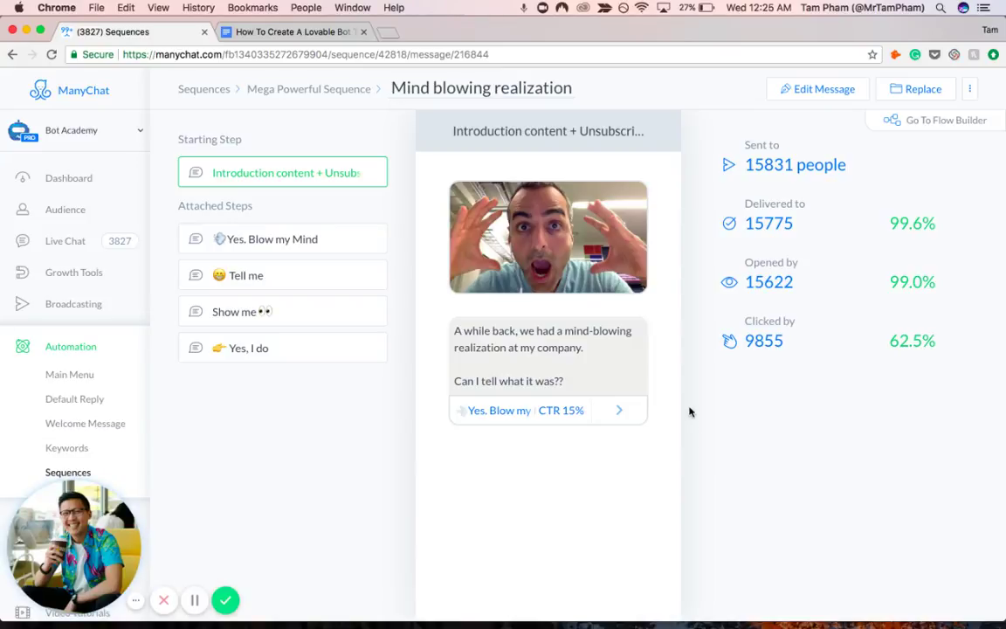
left_click(631, 418)
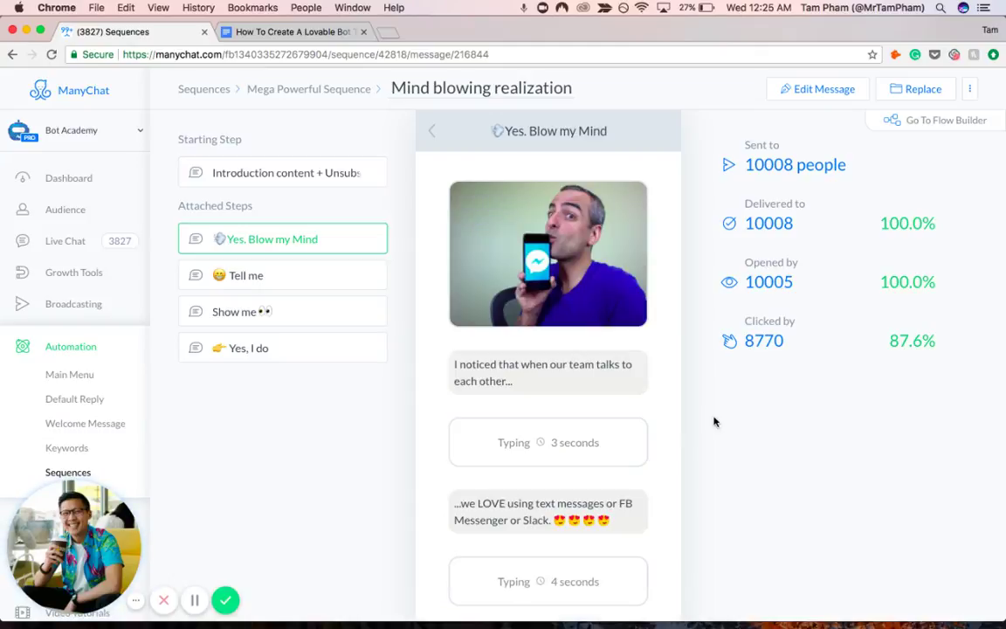
scroll(715, 421, "down", 2)
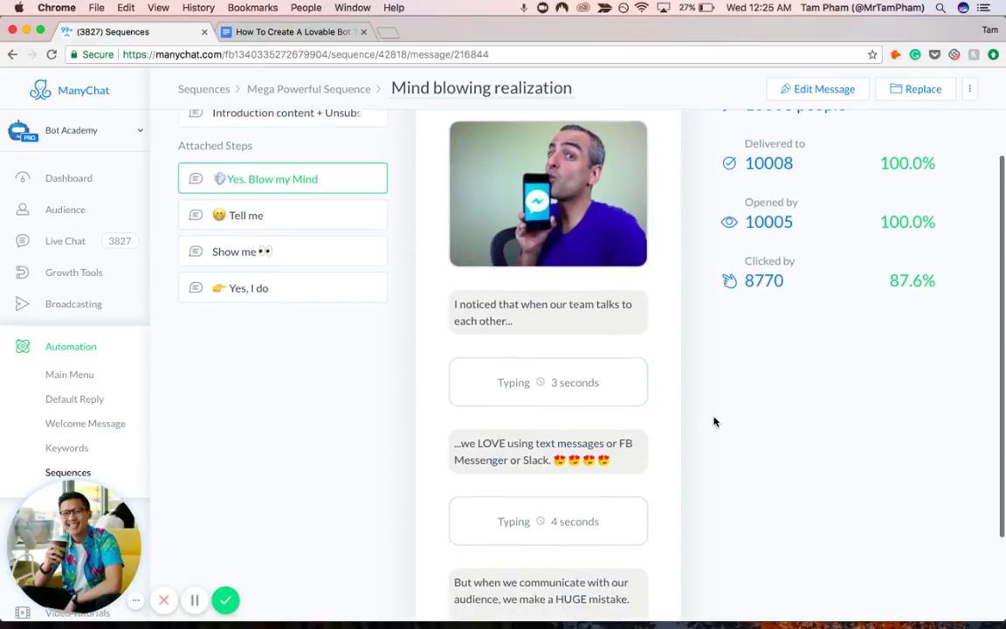
scroll(612, 328, "down", 3)
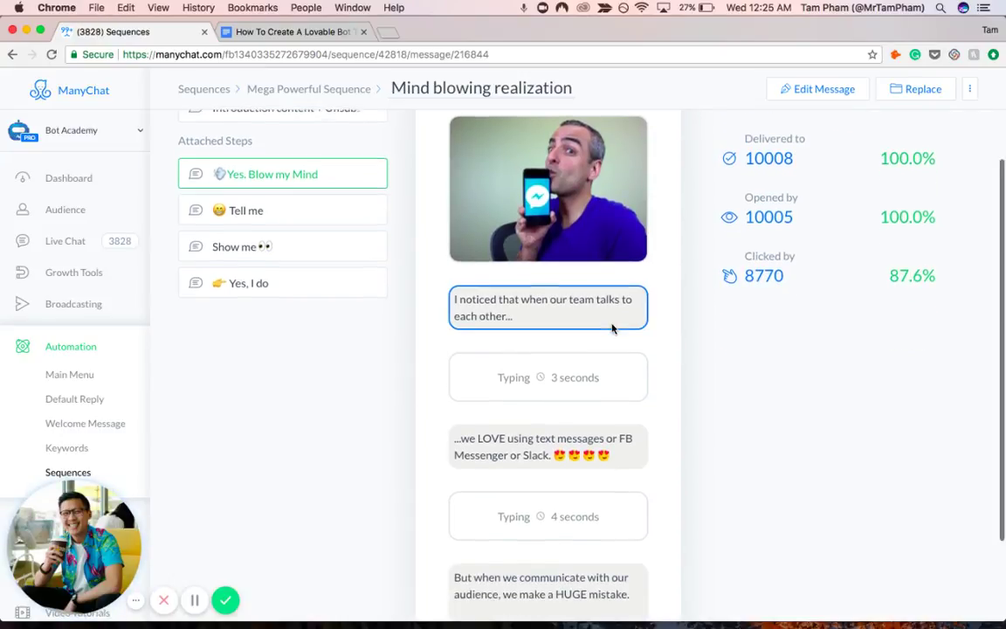
scroll(612, 328, "down", 1)
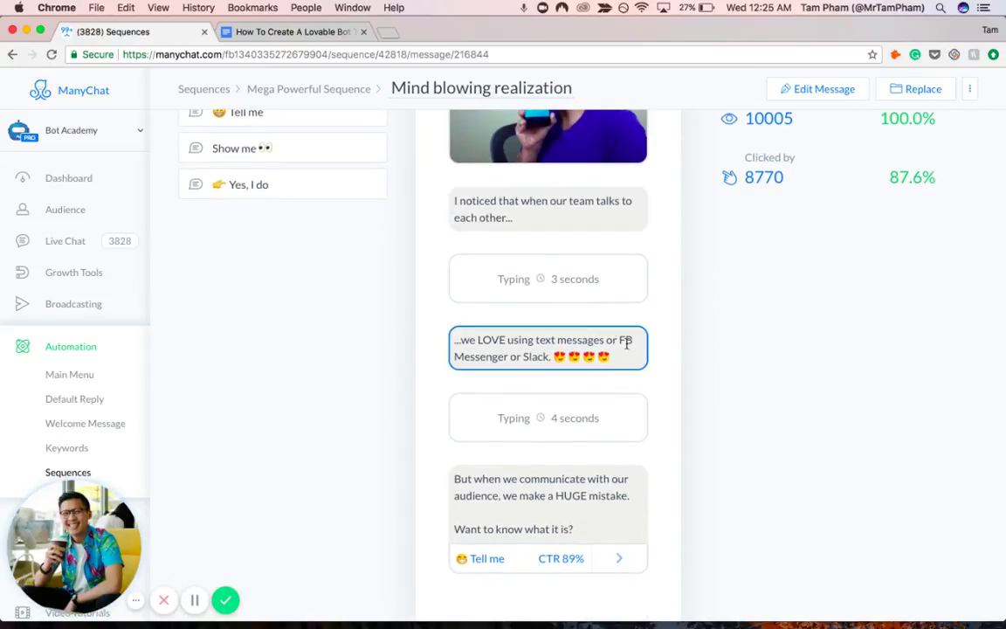
scroll(629, 366, "down", 1)
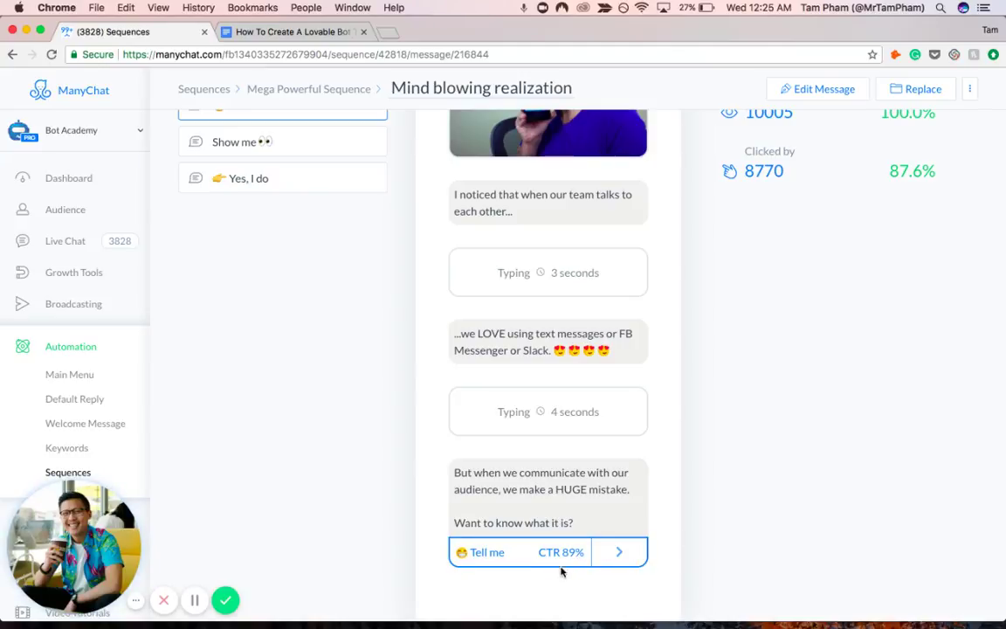
Follow the Mind blowing realization message through its "Tell me" and "Show me" steps, reading the content of each
left_click(619, 552)
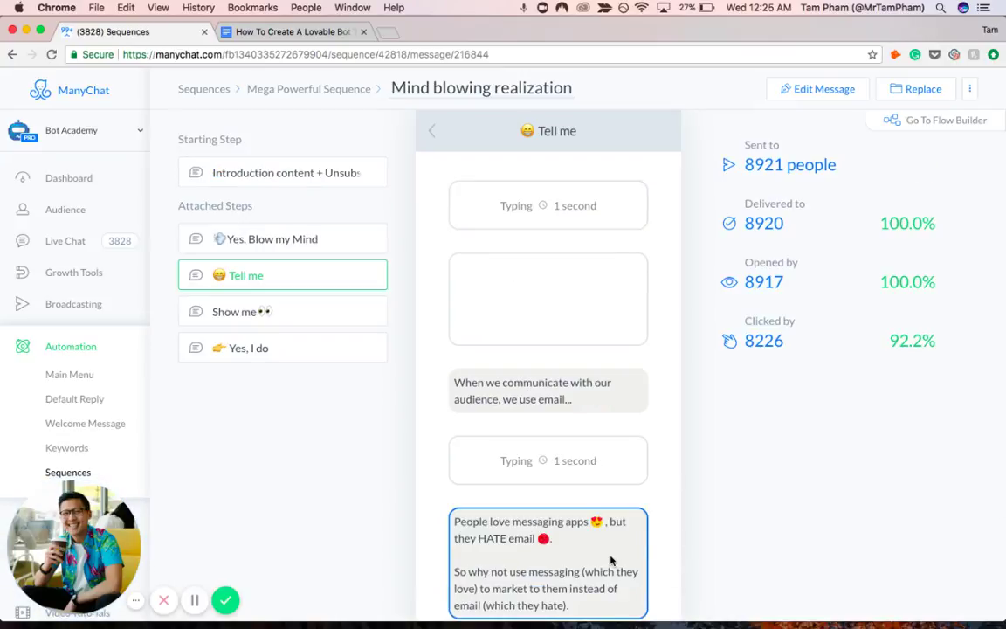
scroll(730, 485, "down", 2)
scroll(730, 485, "down", 1)
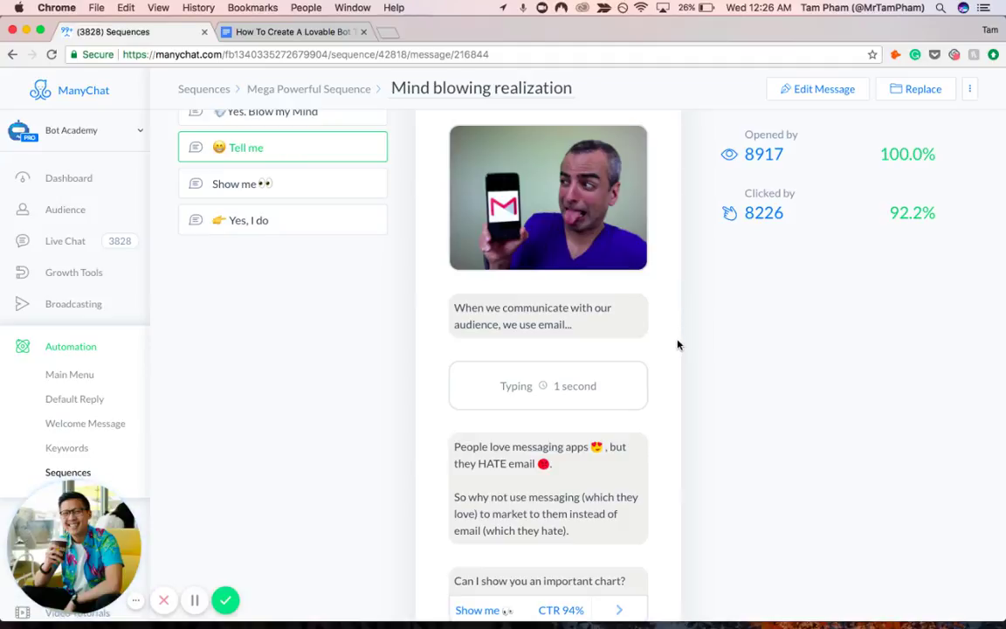
scroll(717, 362, "down", 2)
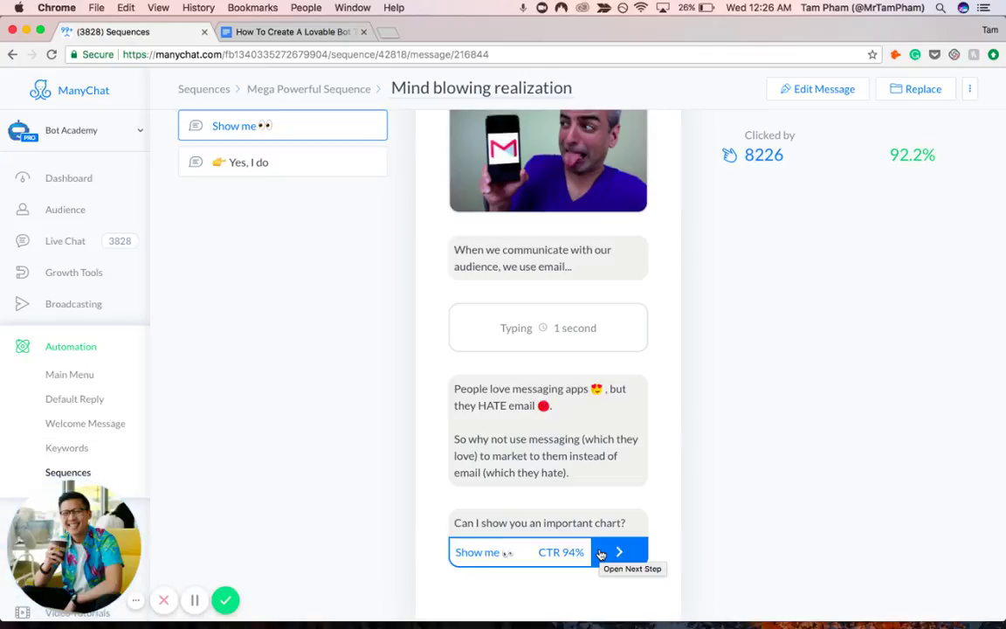
left_click(600, 553)
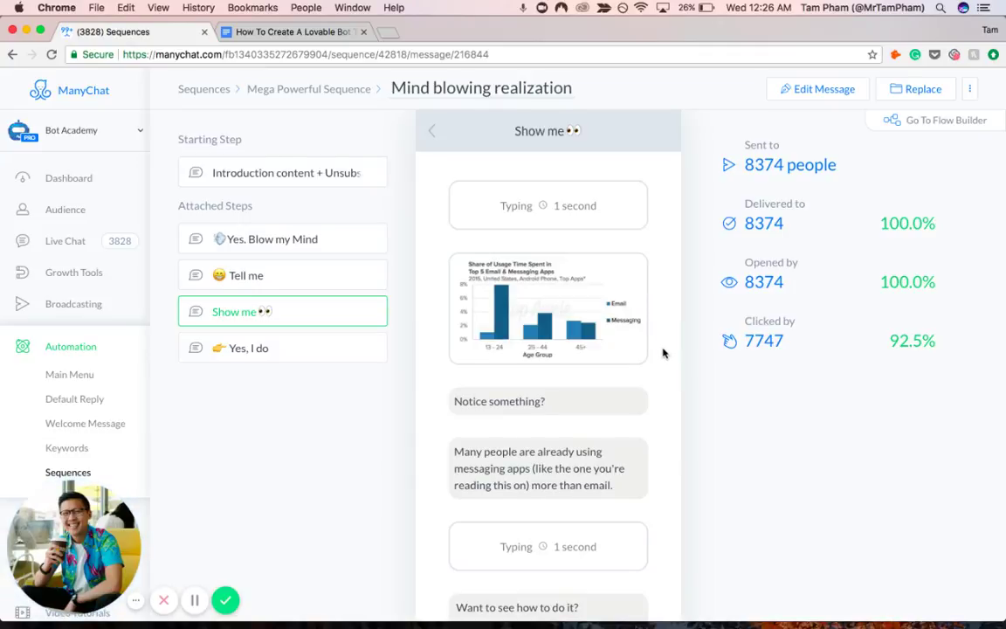
scroll(670, 365, "down", 2)
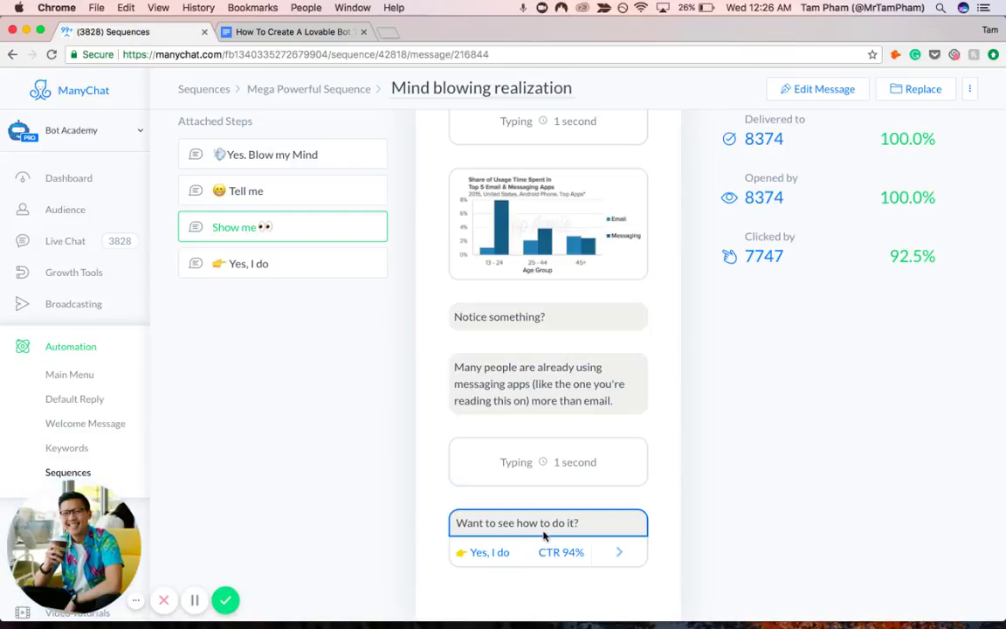
Read the closing "Yes, I do" step of the Mind blowing realization message and return to the Mega Powerful Sequence
left_click(619, 548)
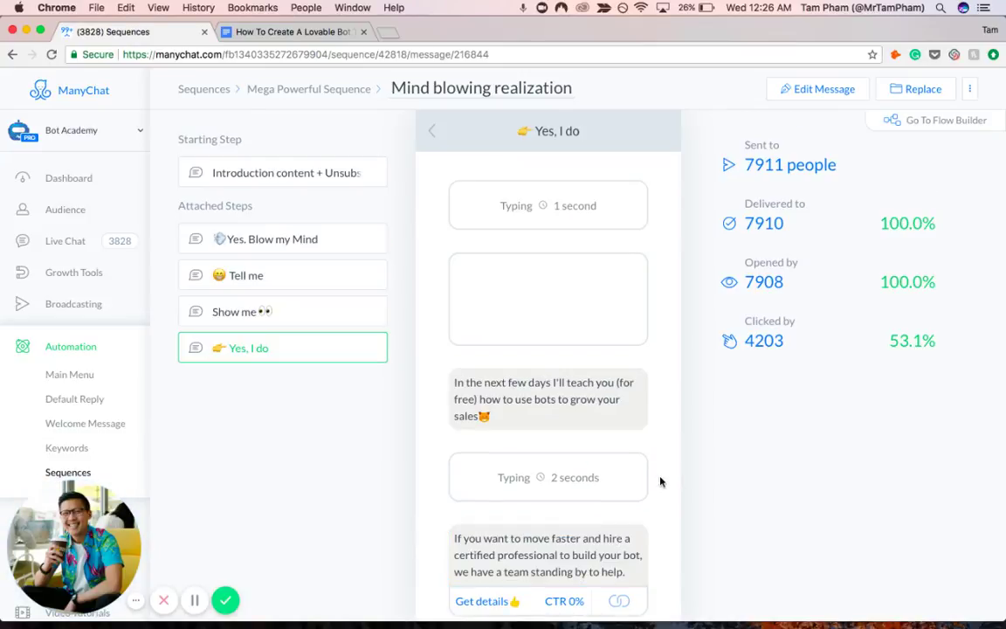
scroll(660, 480, "down", 2)
scroll(660, 465, "down", 1)
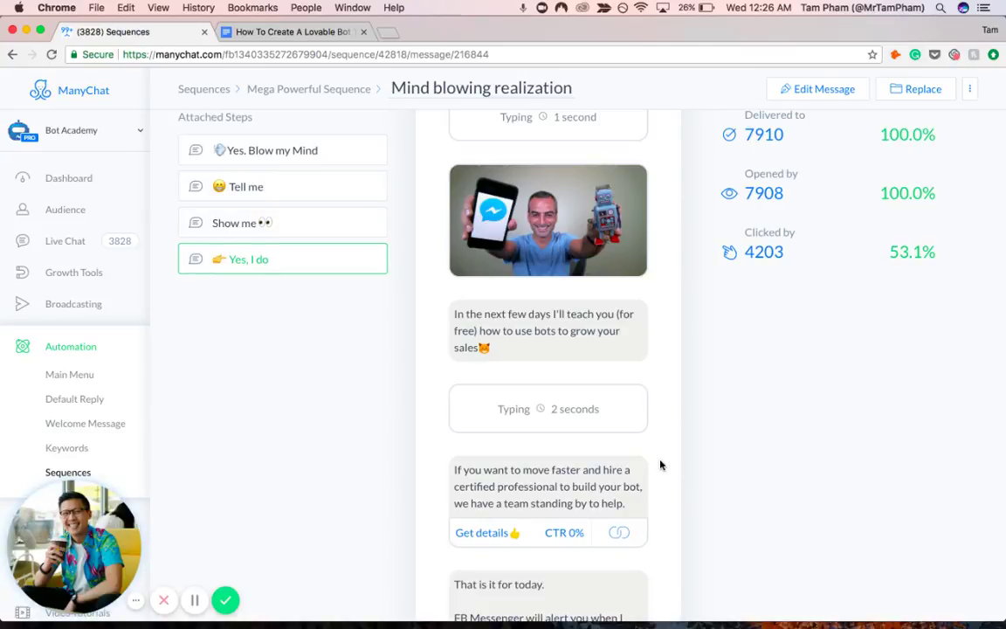
scroll(660, 465, "down", 2)
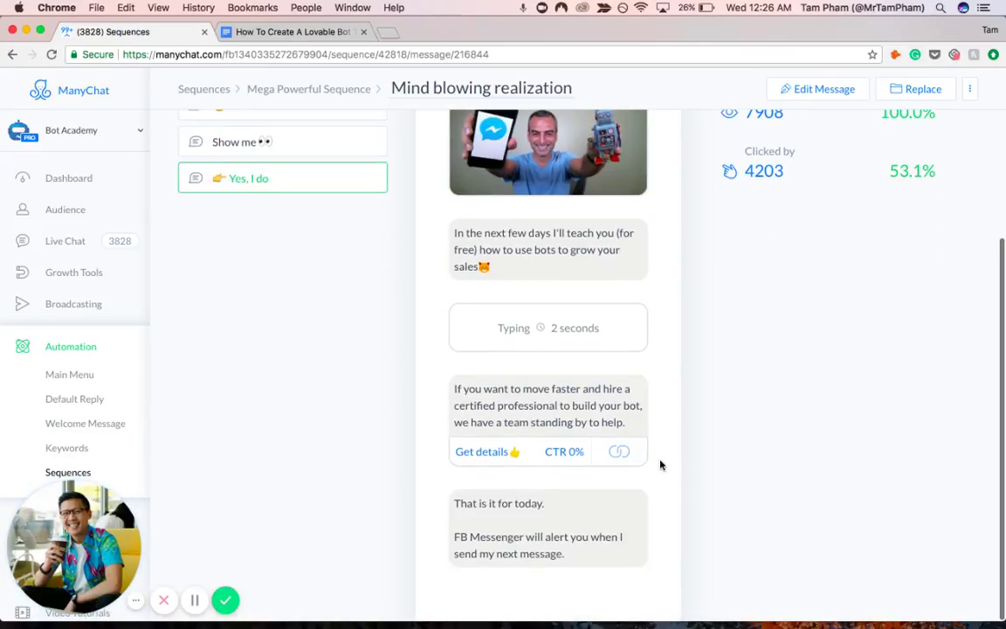
mouse_move(617, 441)
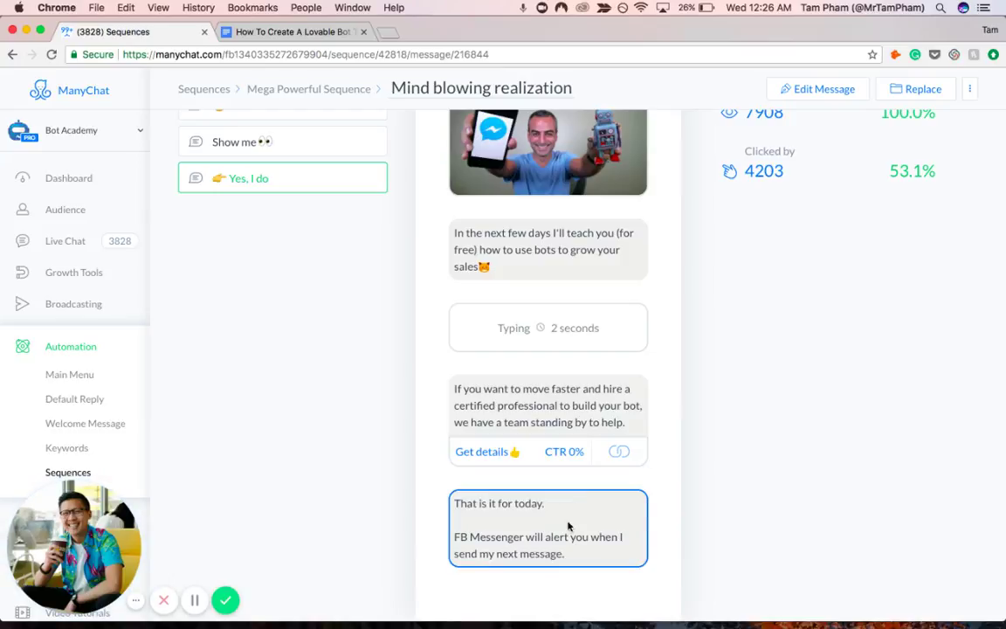
scroll(380, 406, "up", 5)
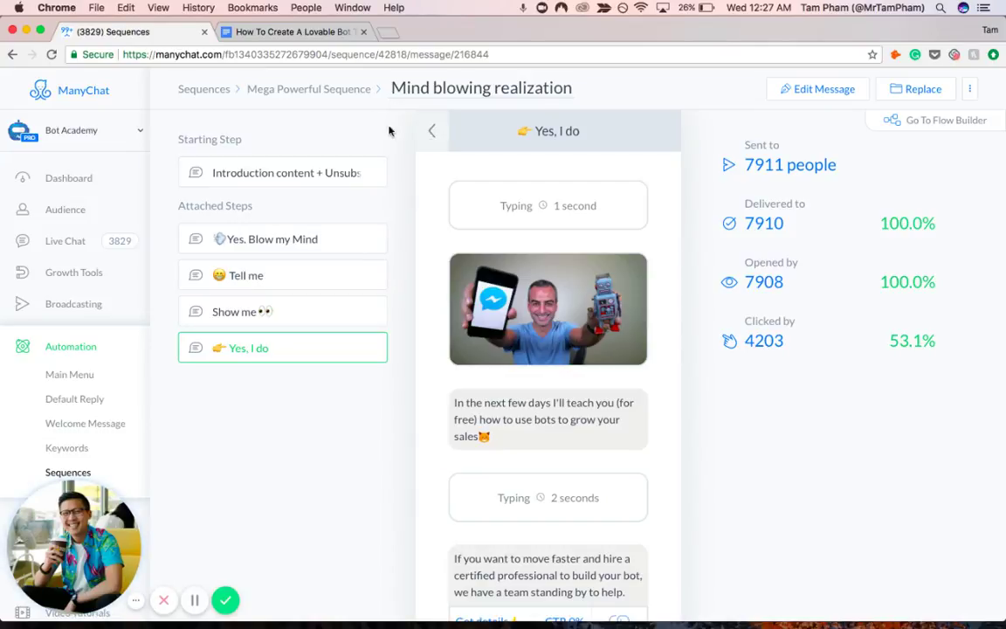
left_click(367, 97)
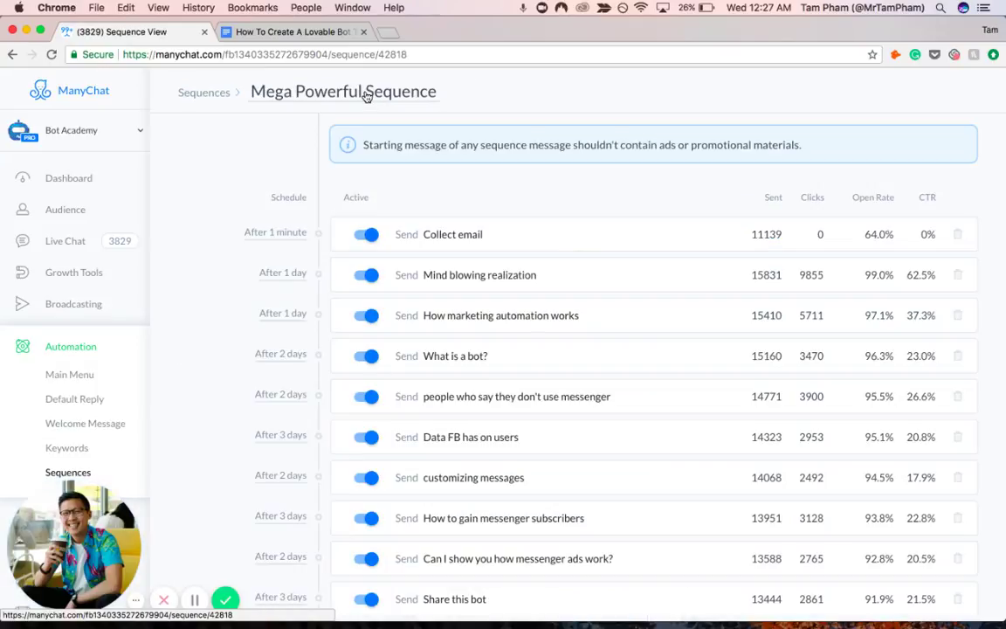
Open the How marketing automation works message and read its "Start today's tip" step
left_click(460, 316)
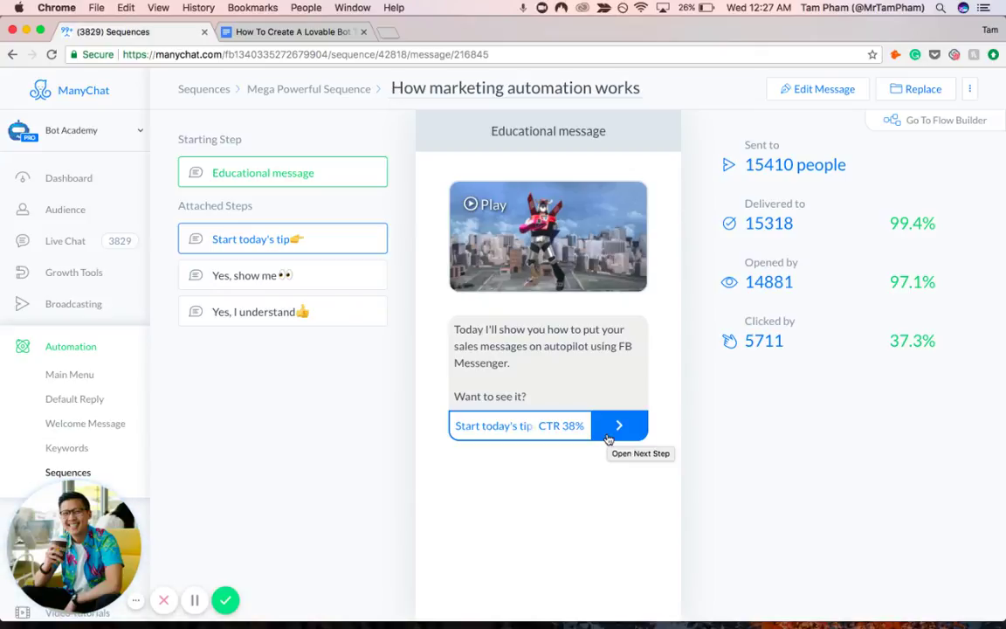
left_click(608, 439)
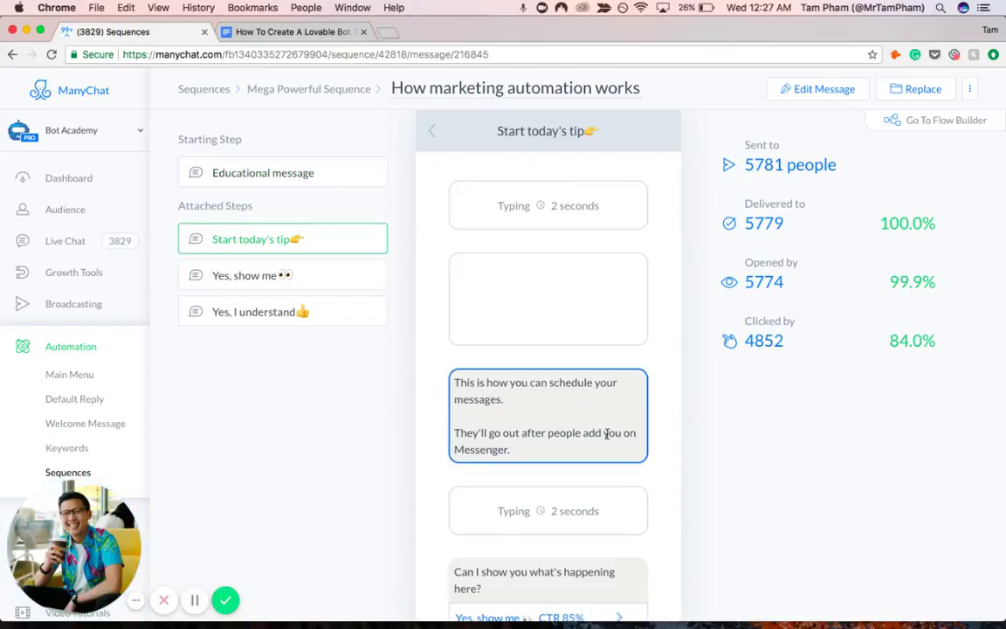
scroll(752, 445, "down", 1)
scroll(673, 369, "down", 1)
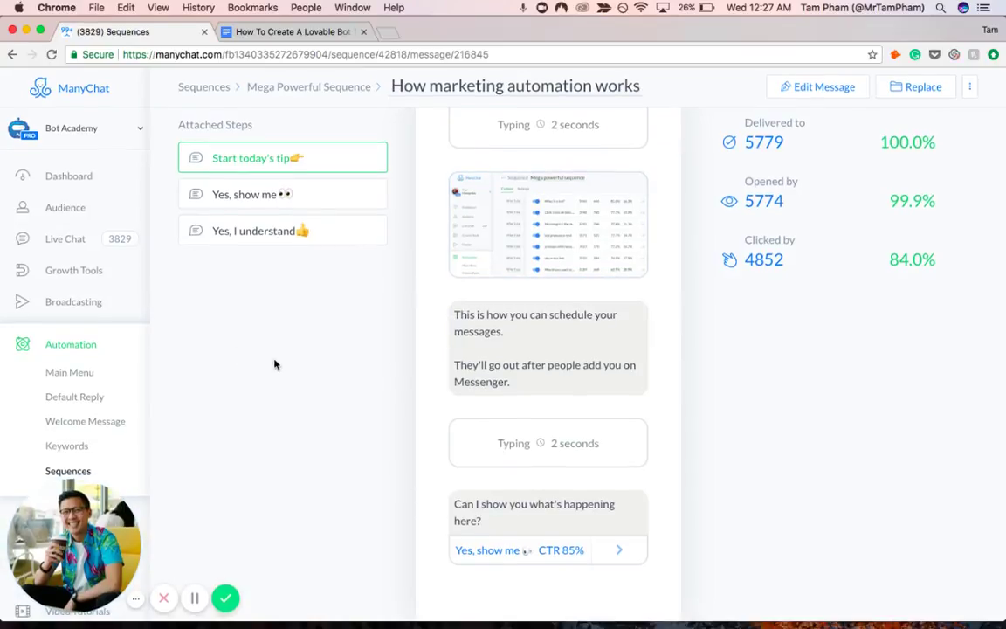
Read the "Yes, show me" and "Yes, I understand" steps of How marketing automation works, and return to the Mega Powerful Sequence
left_click(620, 550)
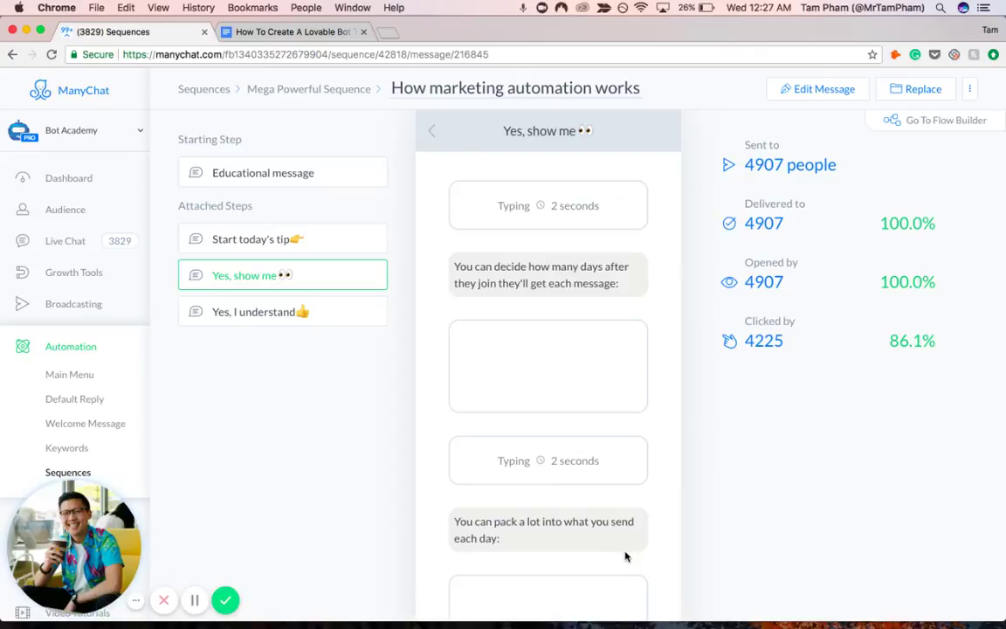
scroll(678, 489, "down", 2)
scroll(649, 352, "down", 2)
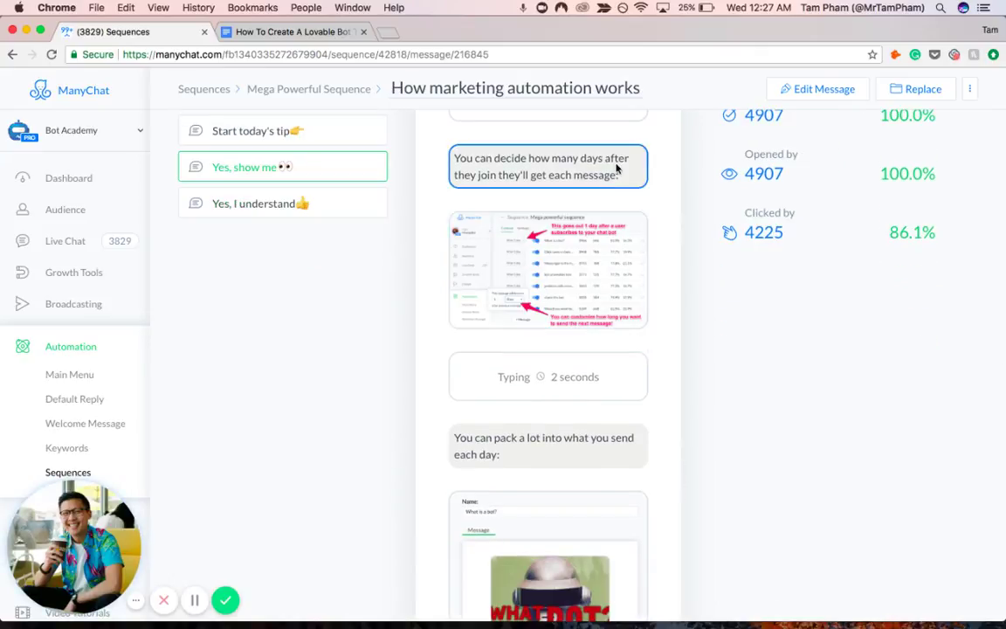
scroll(619, 386, "down", 1)
scroll(620, 384, "down", 5)
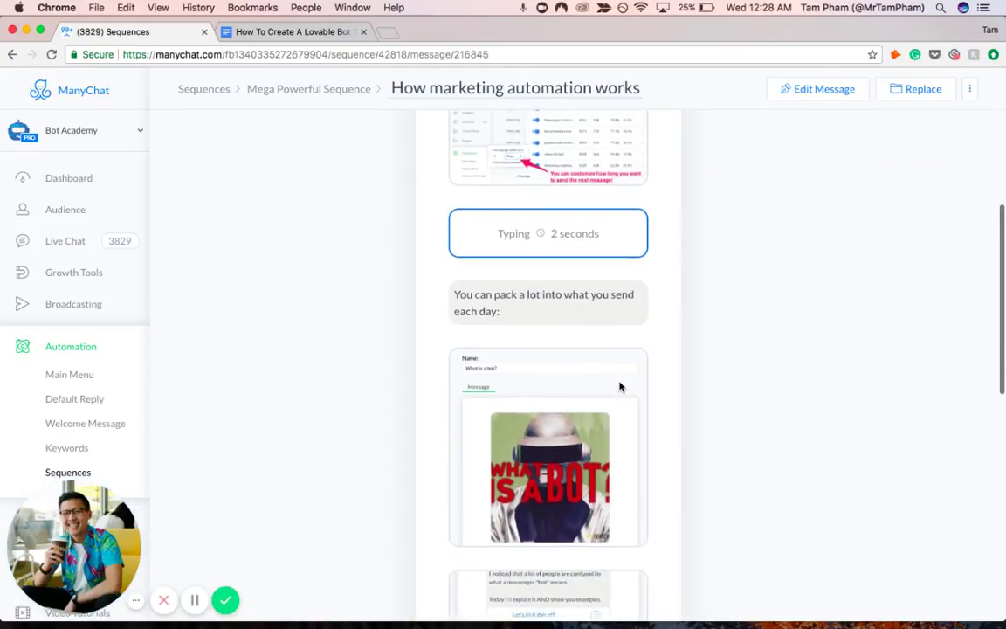
scroll(620, 371, "down", 8)
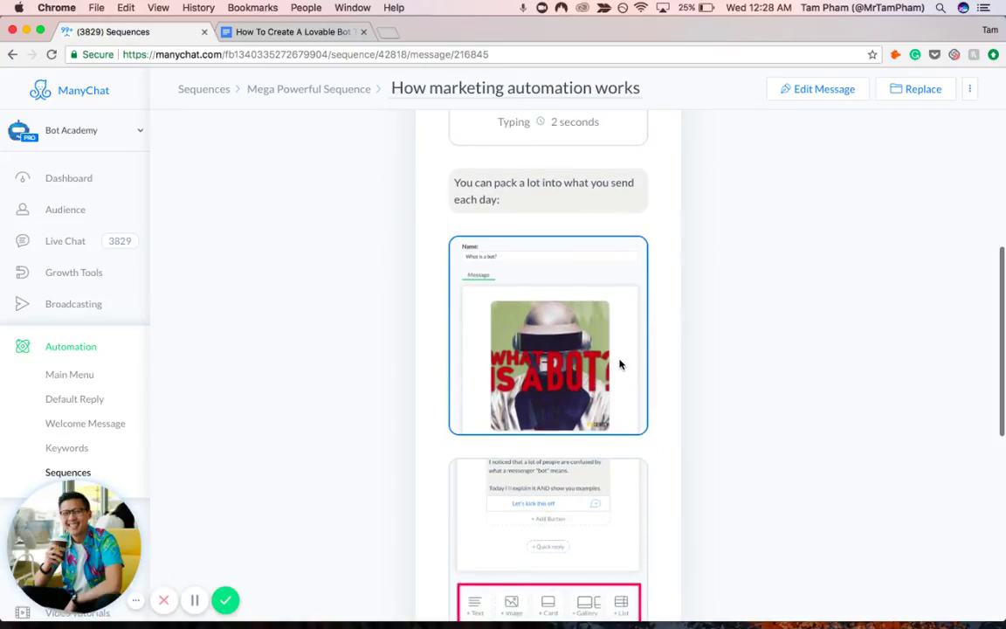
scroll(653, 274, "down", 4)
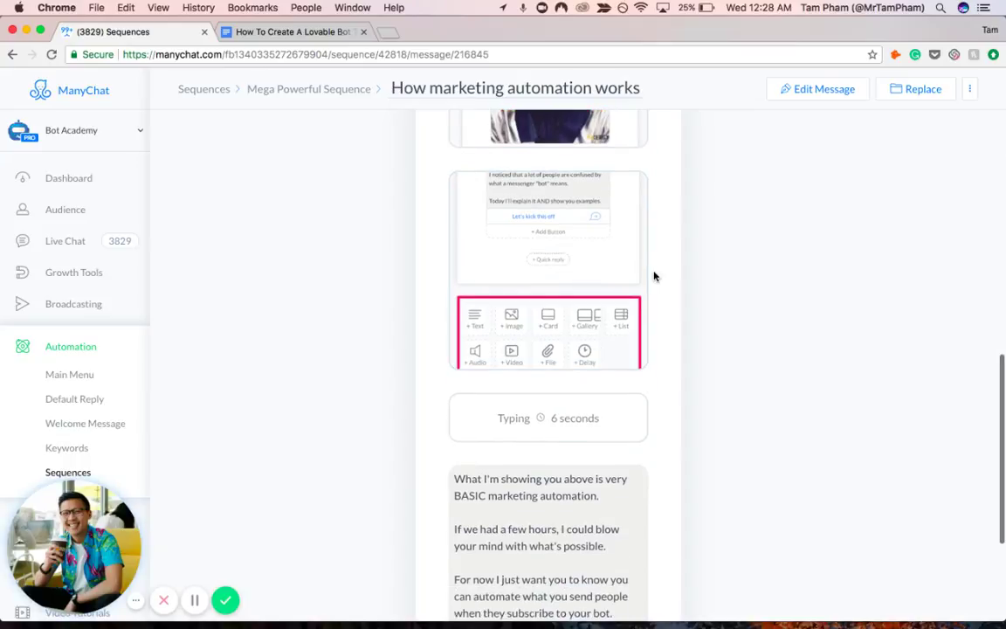
scroll(654, 270, "down", 3)
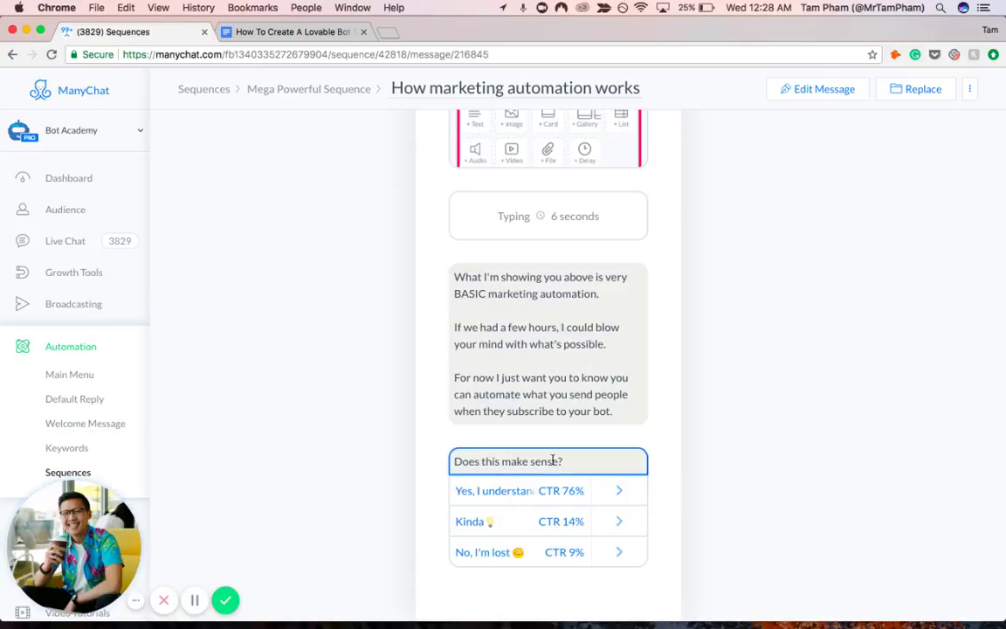
left_click(618, 490)
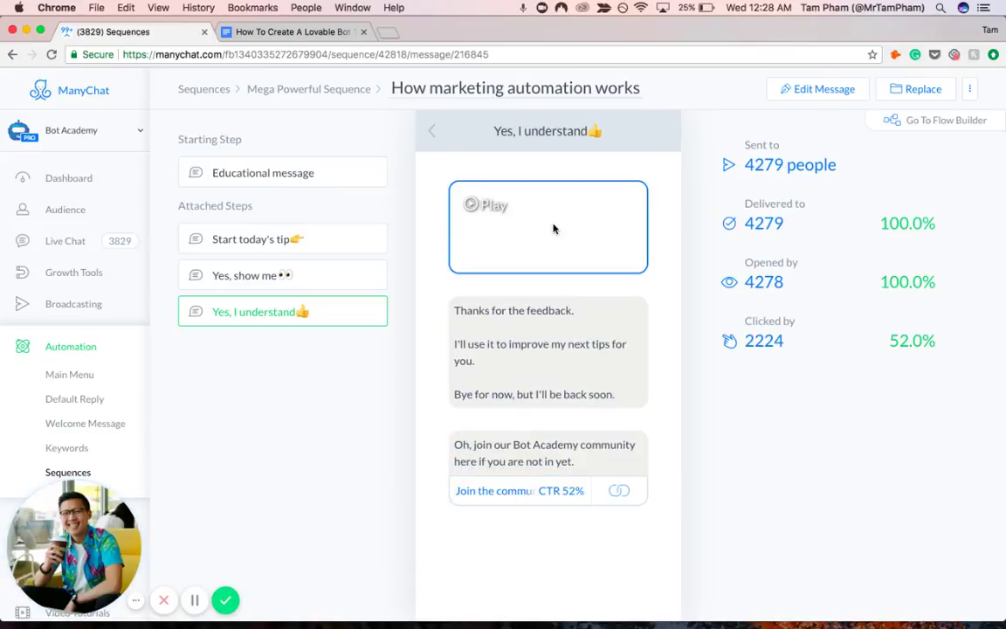
left_click(322, 88)
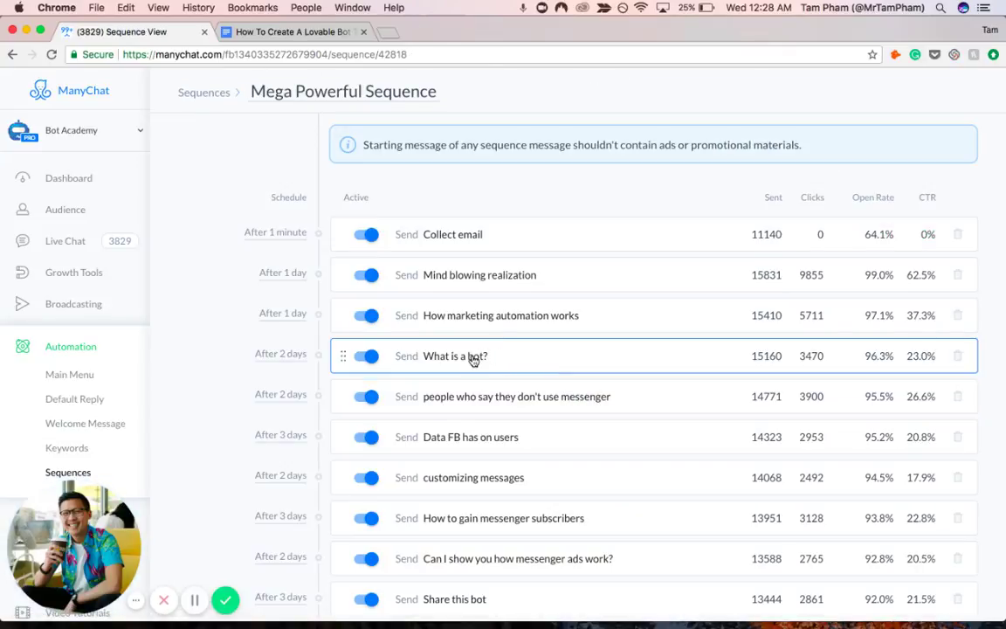
Open the What is a bot? message and read its "Let's kick this off", "See screenshots" and "Show me another" steps
left_click(474, 358)
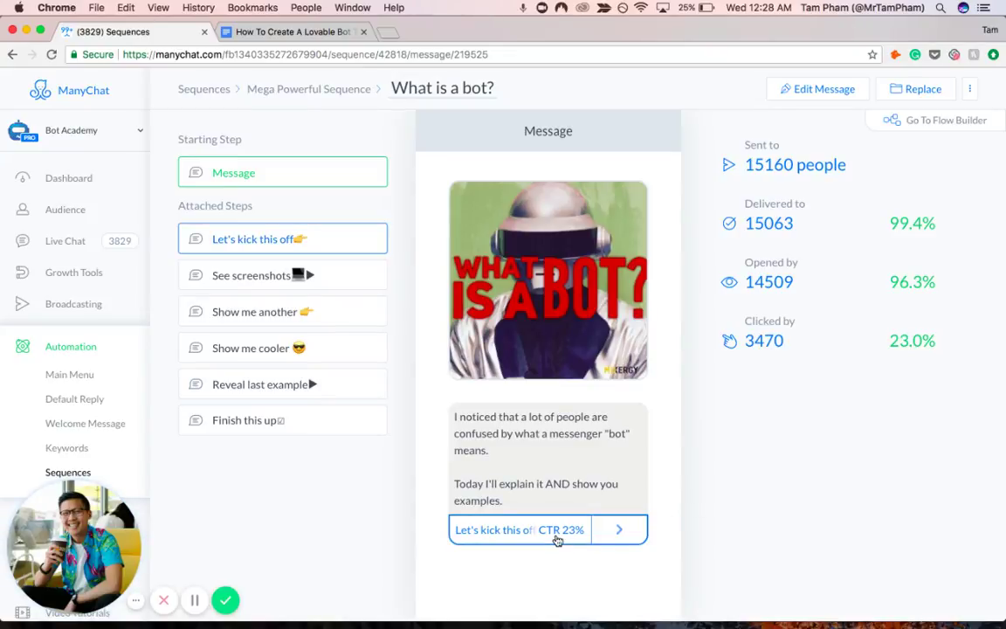
left_click(640, 529)
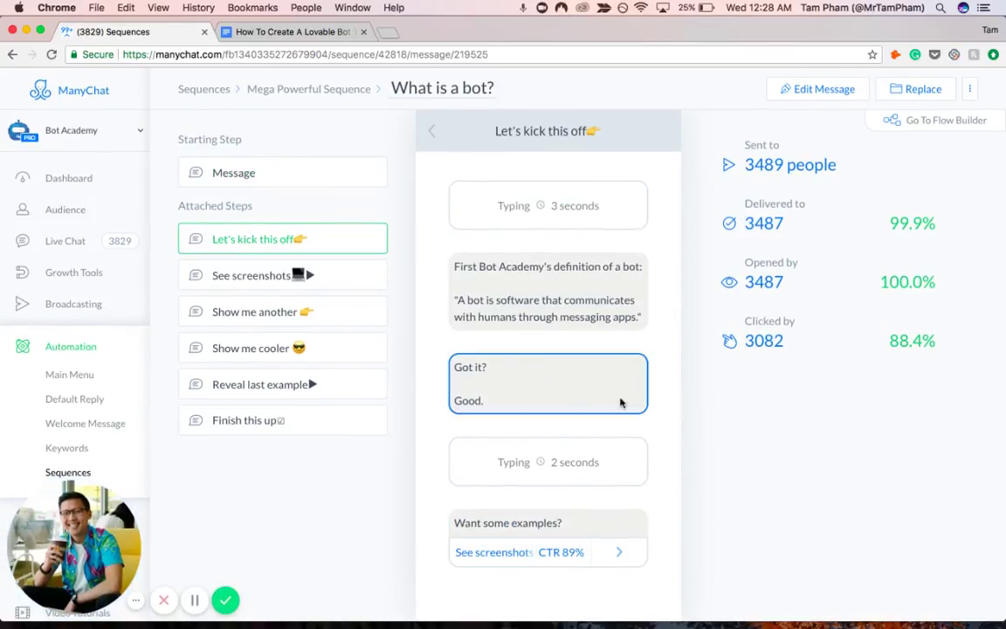
left_click(618, 552)
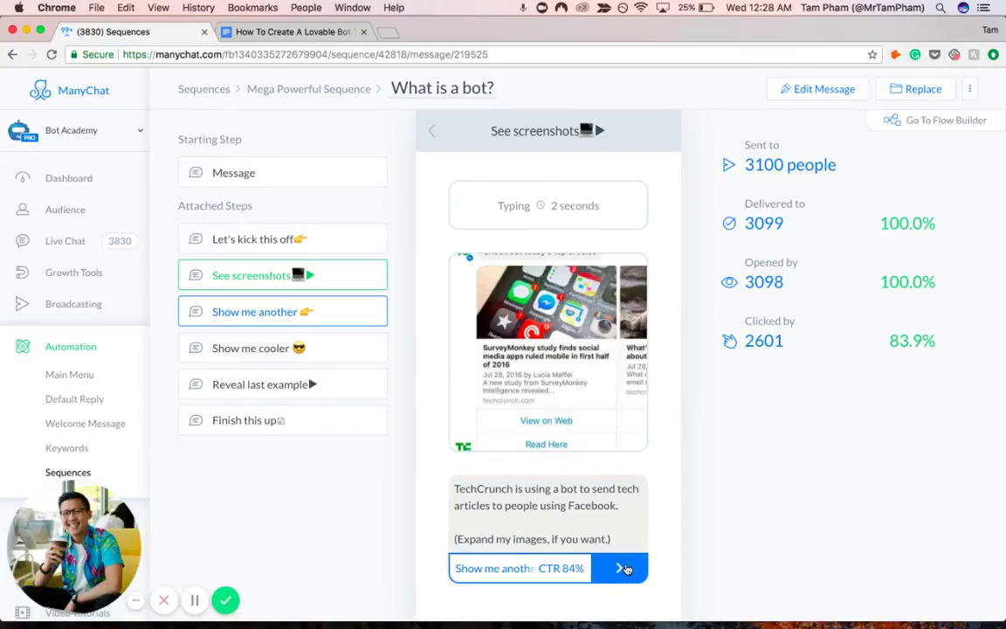
left_click(626, 569)
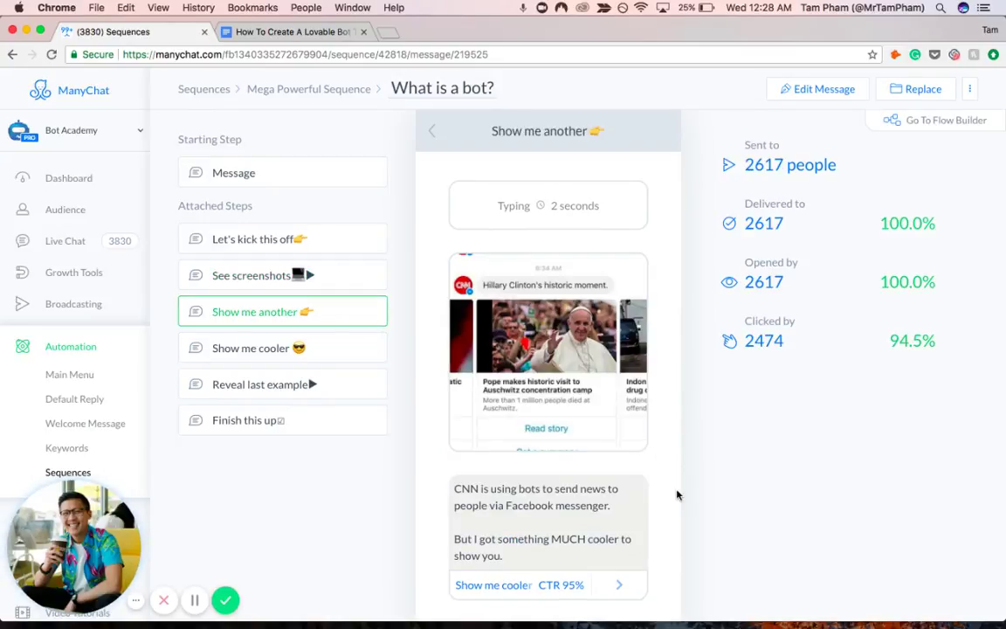
scroll(677, 495, "down", 1)
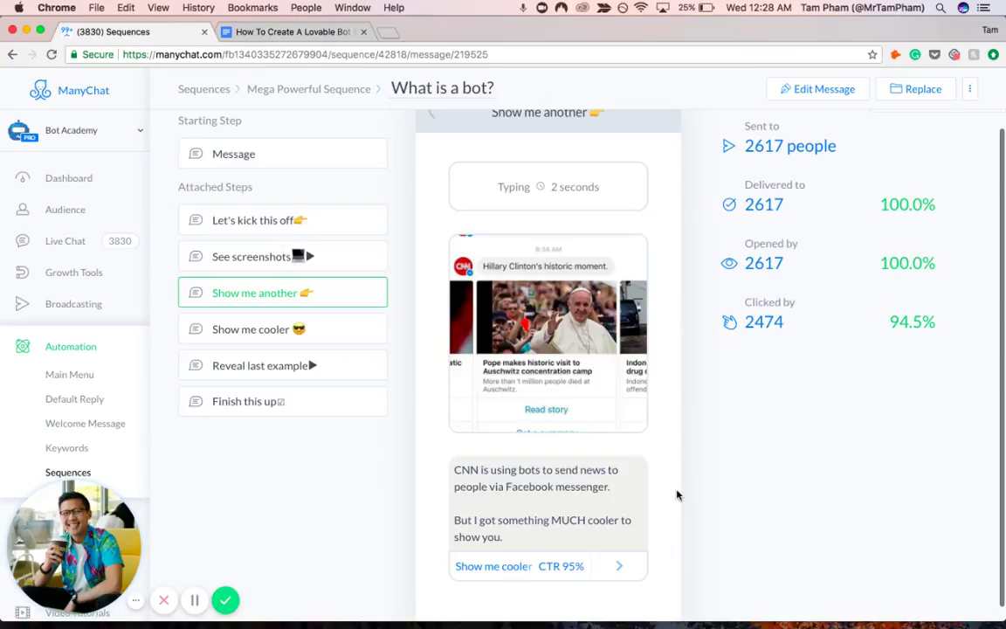
Follow the What is a bot? message through its "Show me cooler" and "Reveal last example" steps, reading each one
left_click(618, 569)
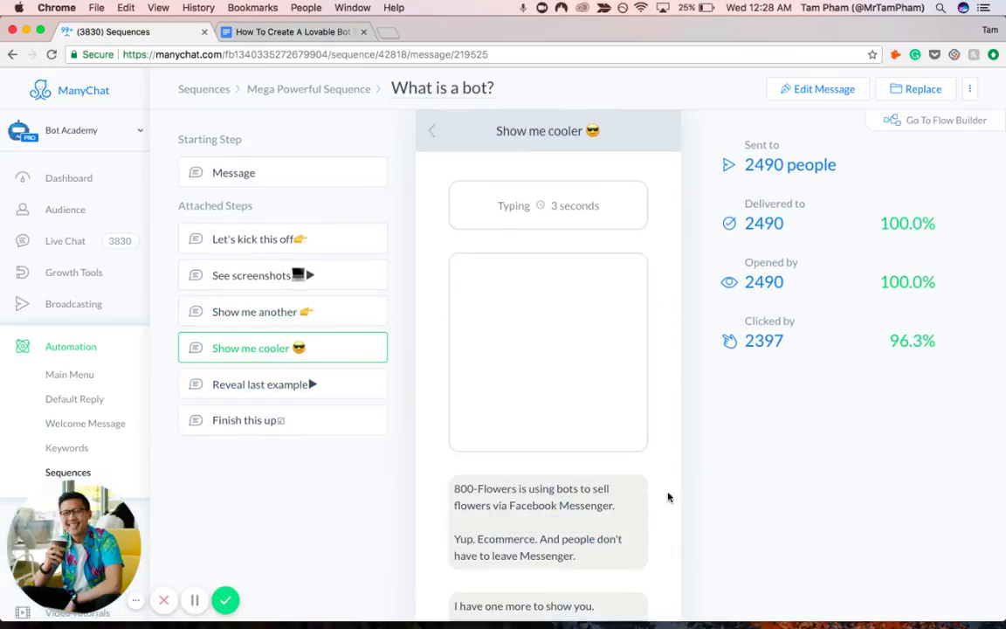
scroll(637, 515, "down", 2)
scroll(616, 432, "down", 2)
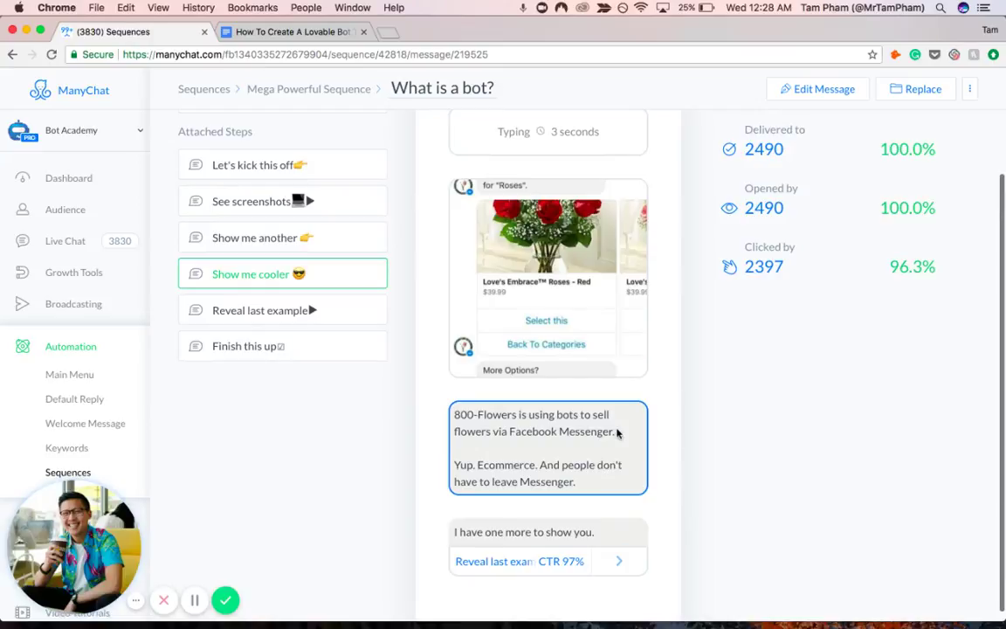
scroll(625, 420, "down", 1)
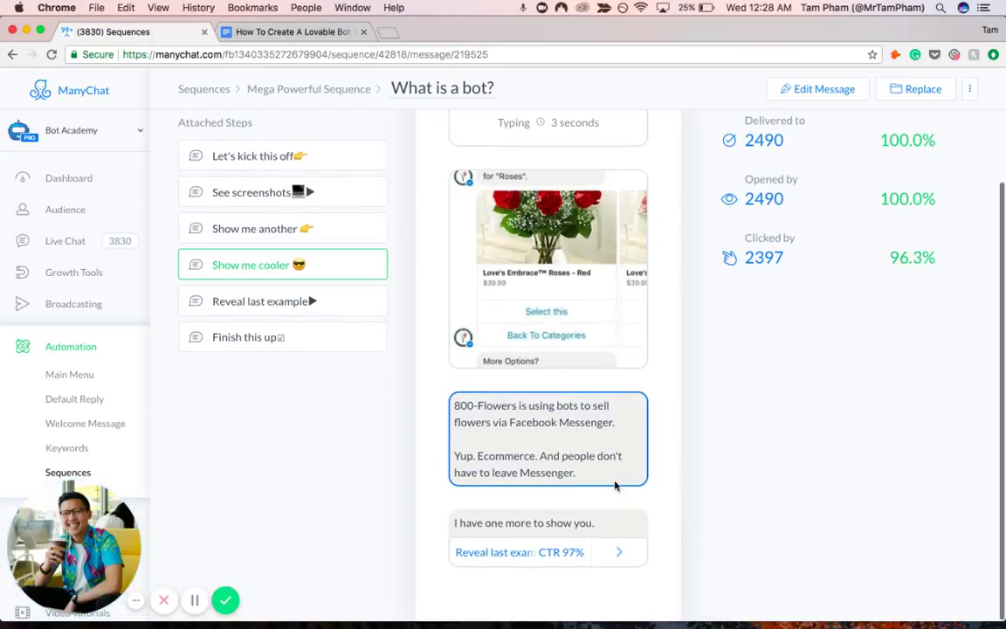
left_click(622, 551)
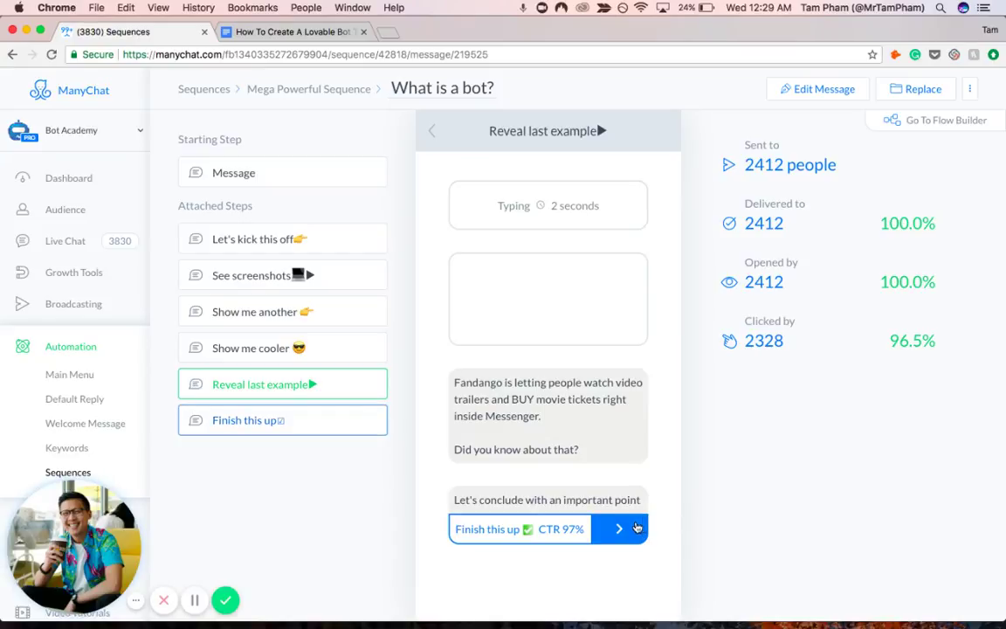
scroll(636, 524, "down", 2)
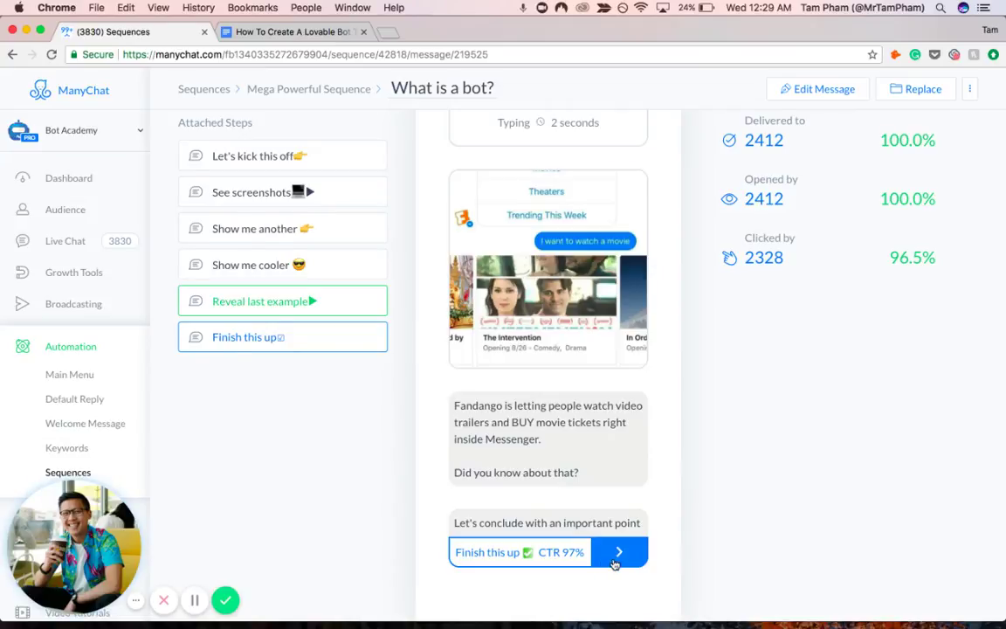
Read the closing "Finish this up" step of the What is a bot? message and return to the Mega Powerful Sequence
left_click(617, 554)
scroll(613, 561, "down", 4)
scroll(612, 524, "up", 4)
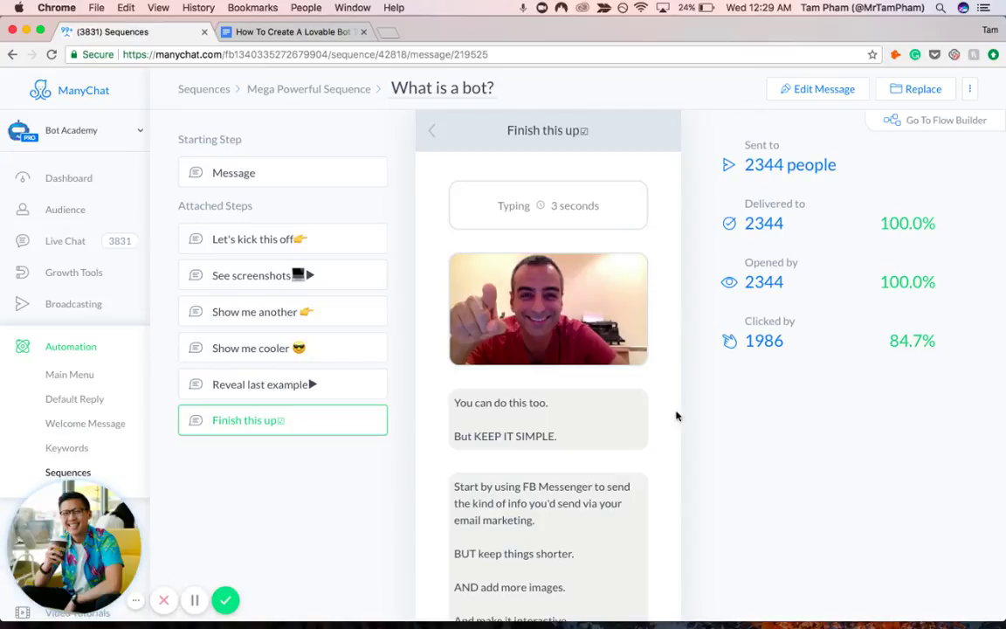
scroll(689, 453, "down", 1)
scroll(672, 489, "down", 1)
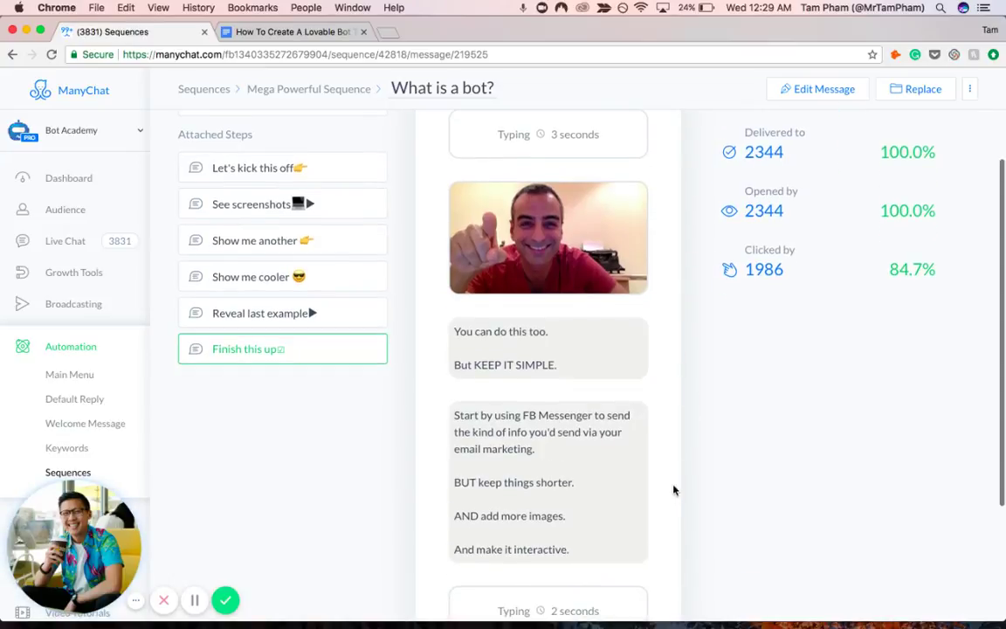
scroll(599, 359, "down", 2)
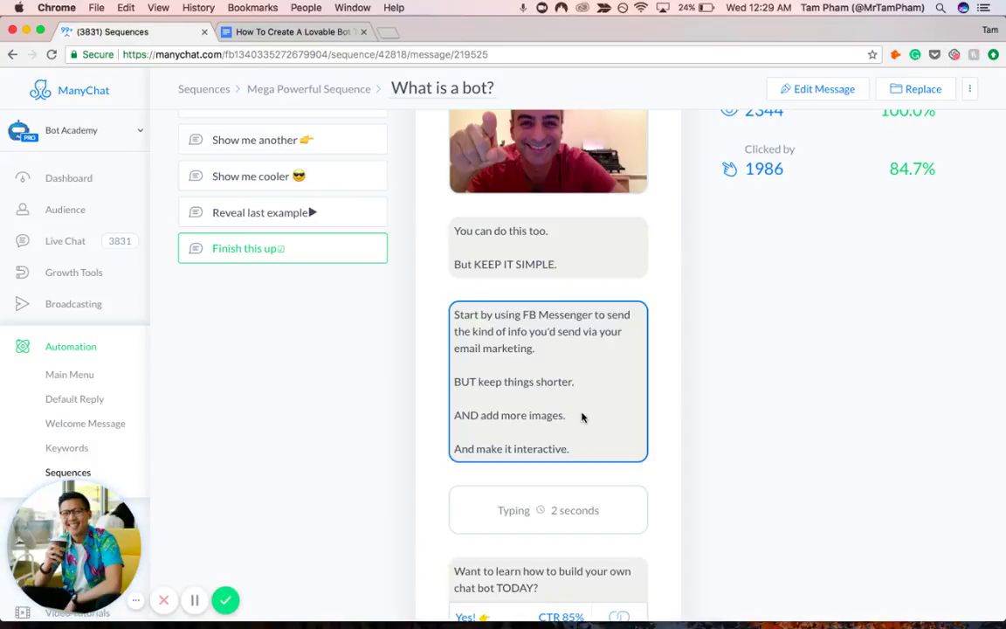
scroll(582, 415, "down", 2)
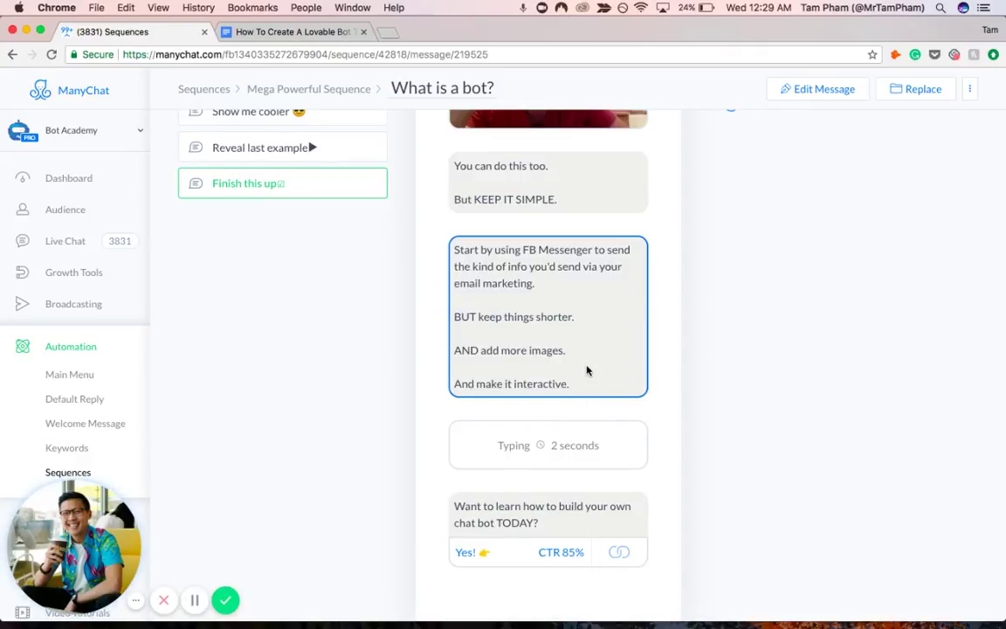
scroll(587, 370, "up", 2)
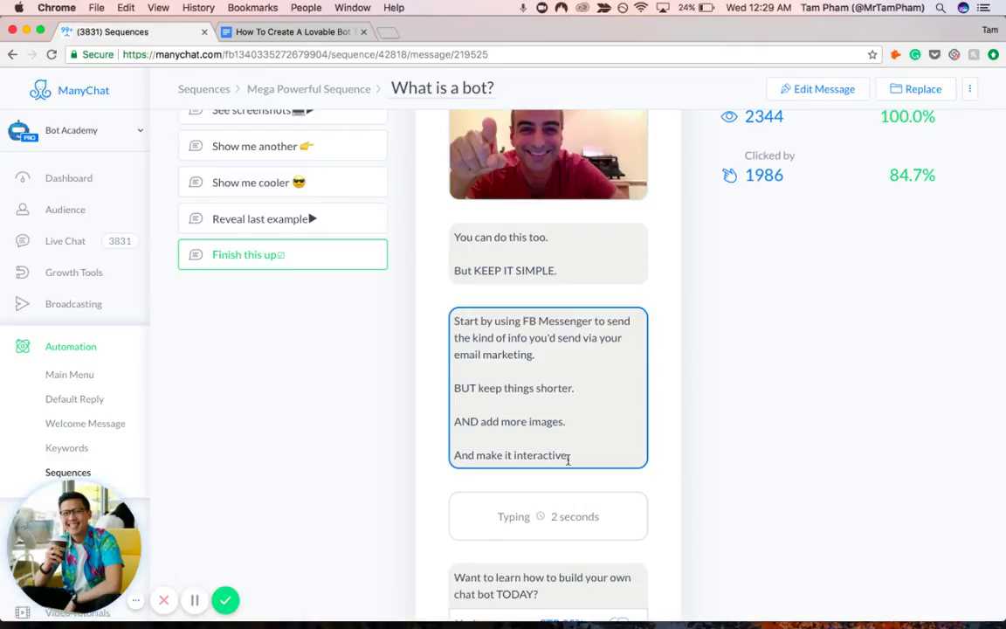
scroll(568, 458, "down", 2)
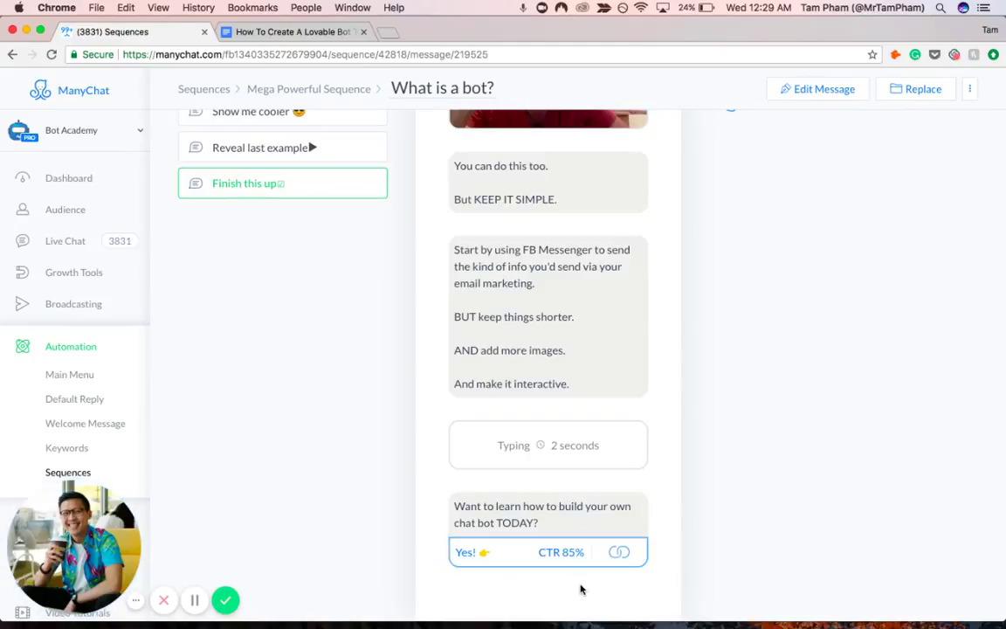
mouse_move(571, 552)
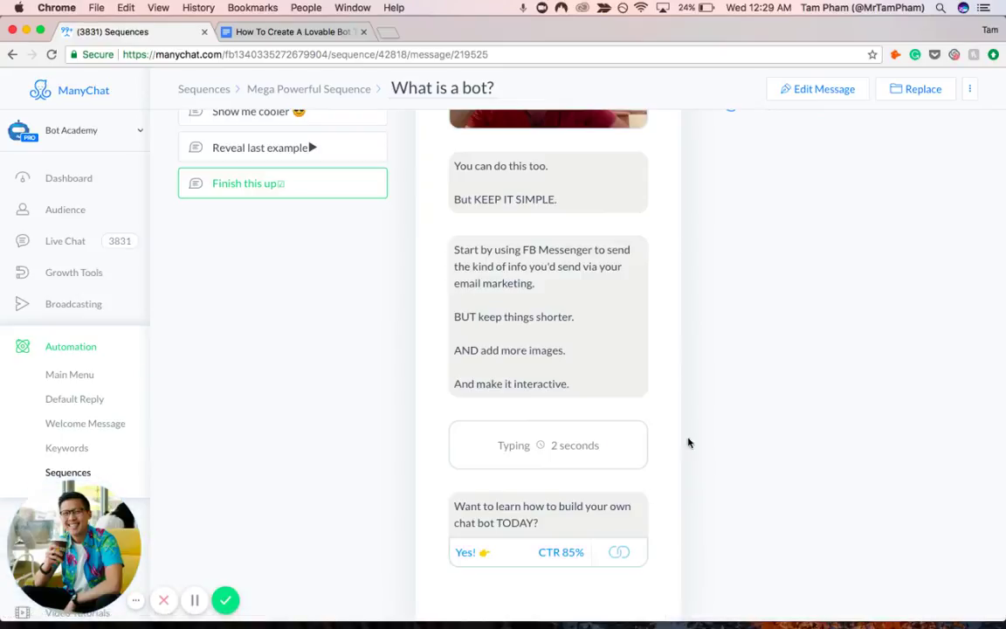
scroll(430, 181, "up", 5)
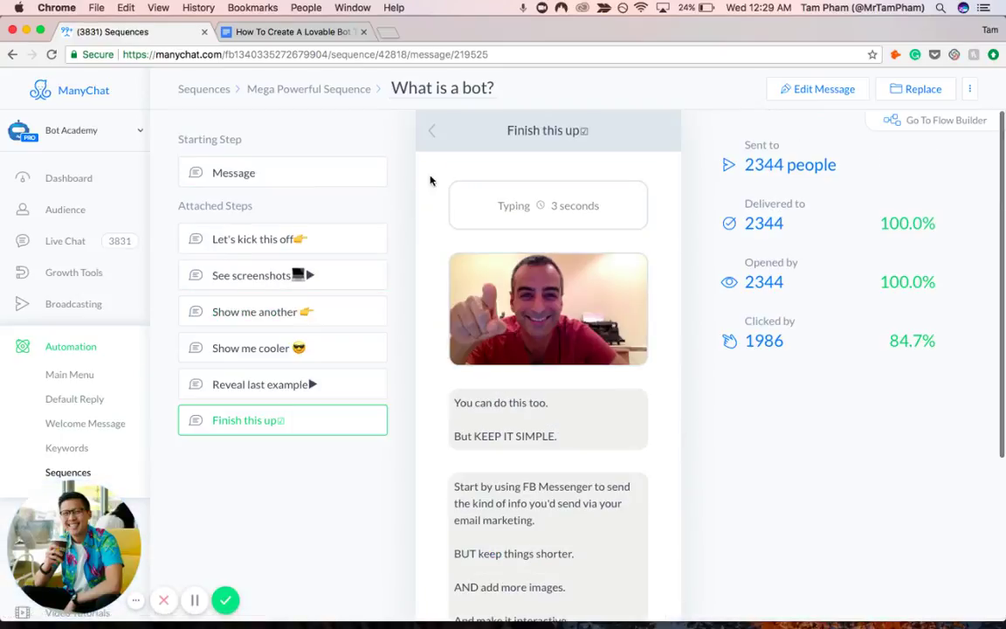
left_click(334, 91)
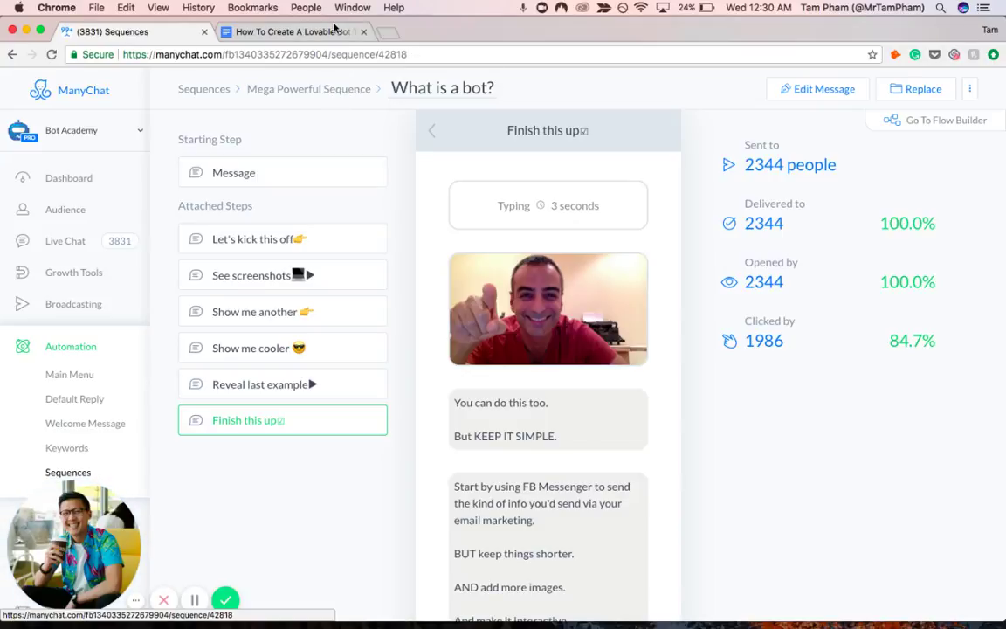
Switch to the How To Create A Lovable Bot outline in Google Docs and review point 3a on low click through rates
left_click(296, 30)
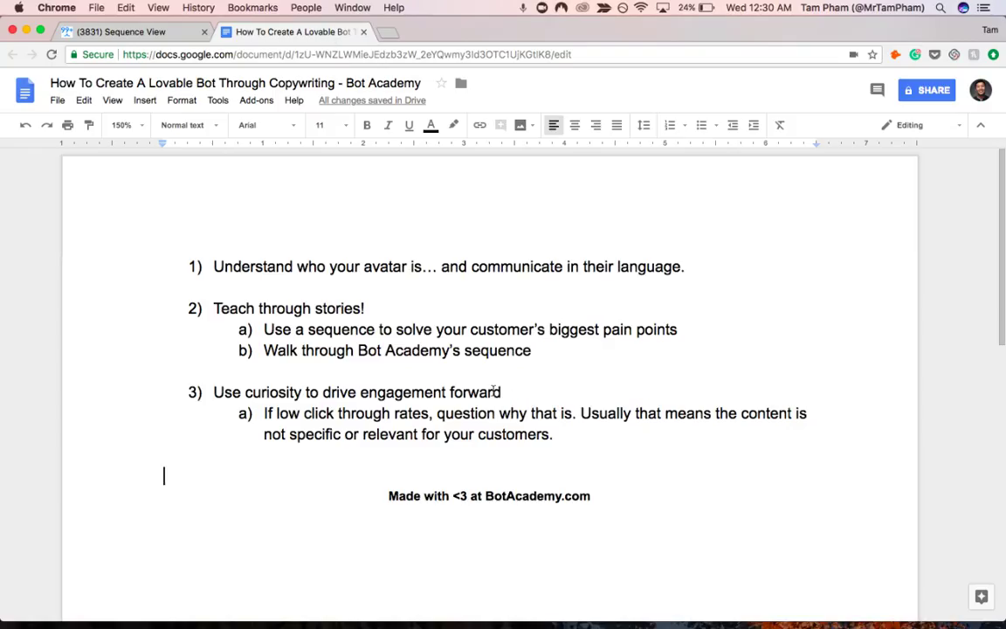
left_click(542, 414)
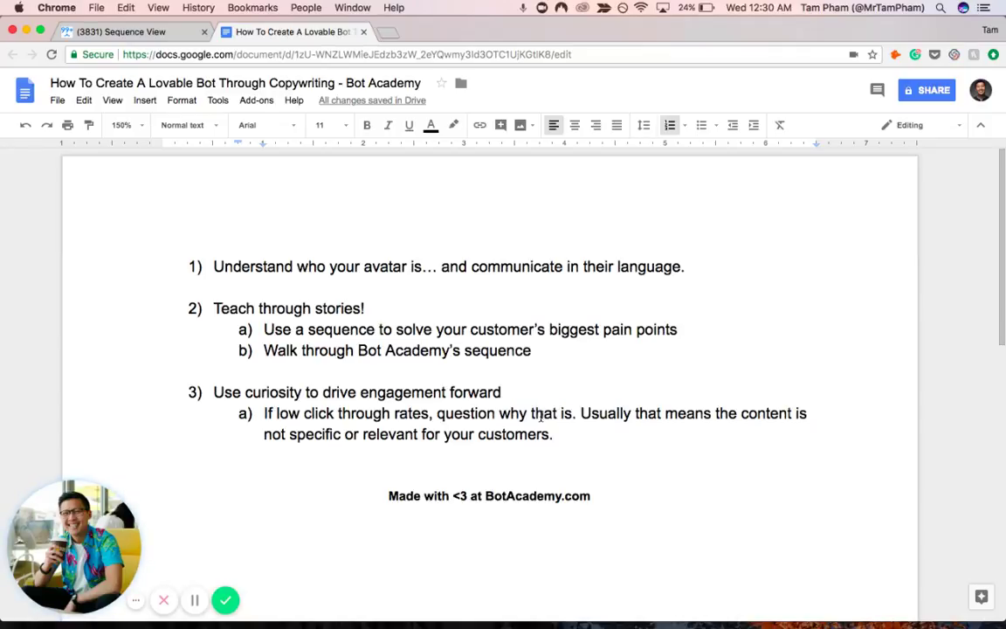
left_click(542, 415)
left_click(543, 414)
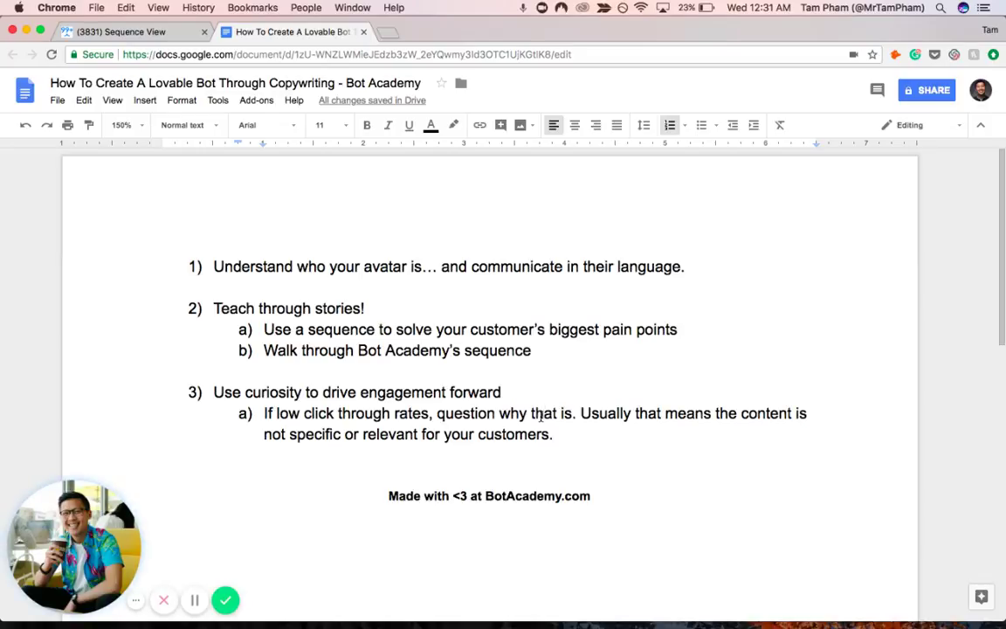